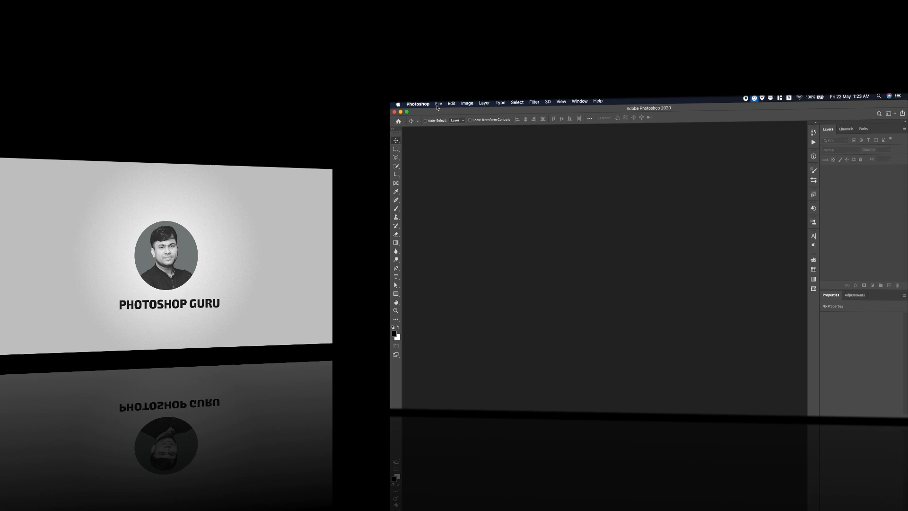
Create a new 820 × 312 px document with 300 pixels/inch resolution, RGB Color and a white background.
click(648, 151)
click(651, 156)
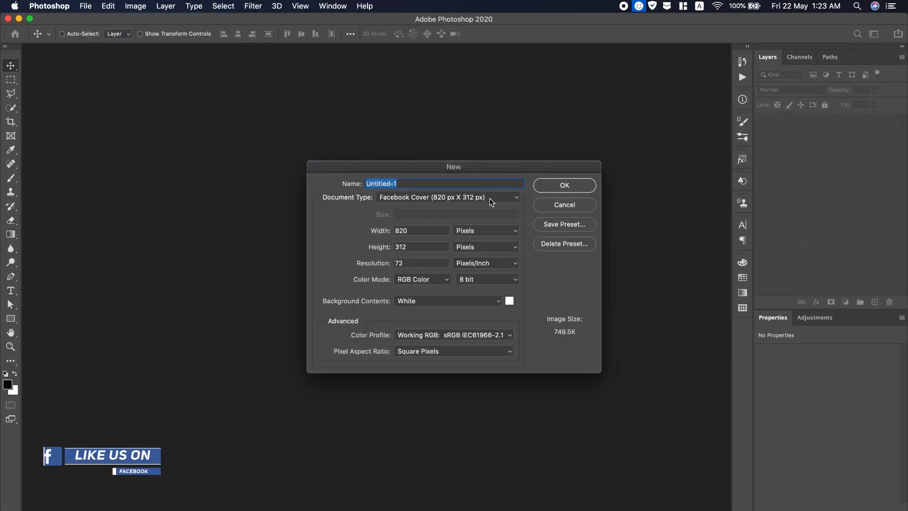
text(30)
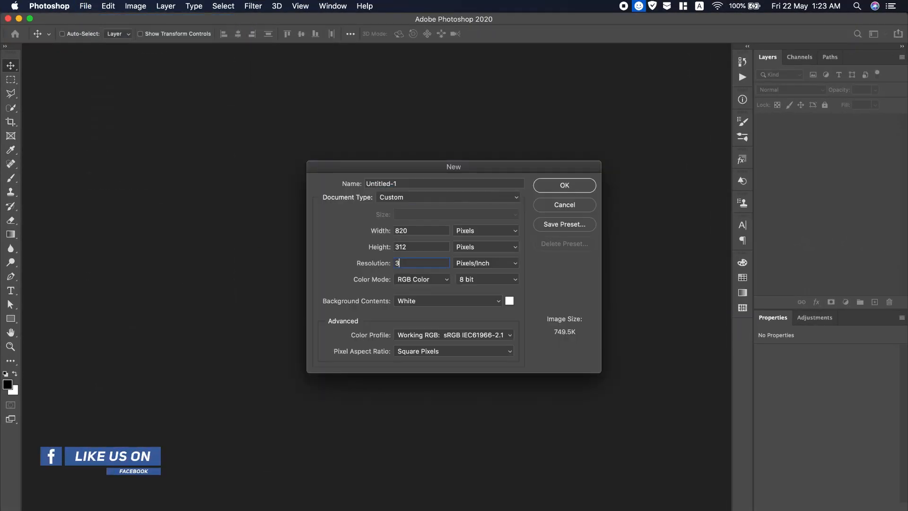
click(565, 185)
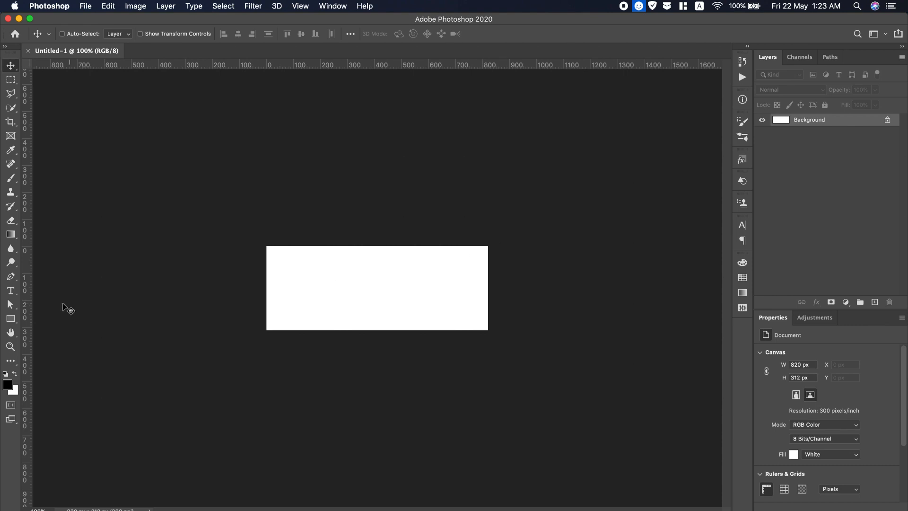
Place a vertical and a horizontal guide through the centre of the canvas.
key(z)
click(324, 299)
drag(27, 277, 377, 292)
drag(383, 72, 387, 288)
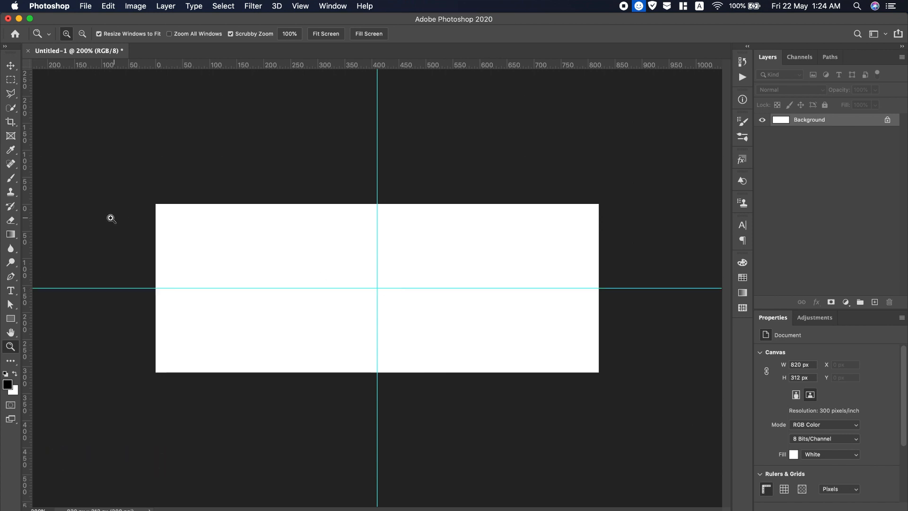
Add margin guides about 26 px inside each of the four canvas edges.
drag(30, 221, 169, 240)
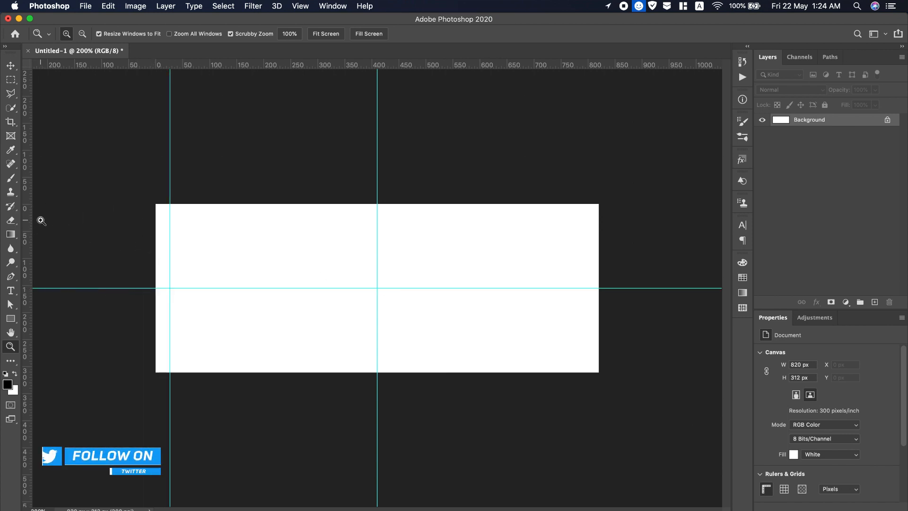
drag(29, 224, 584, 246)
drag(371, 66, 359, 218)
drag(349, 68, 352, 358)
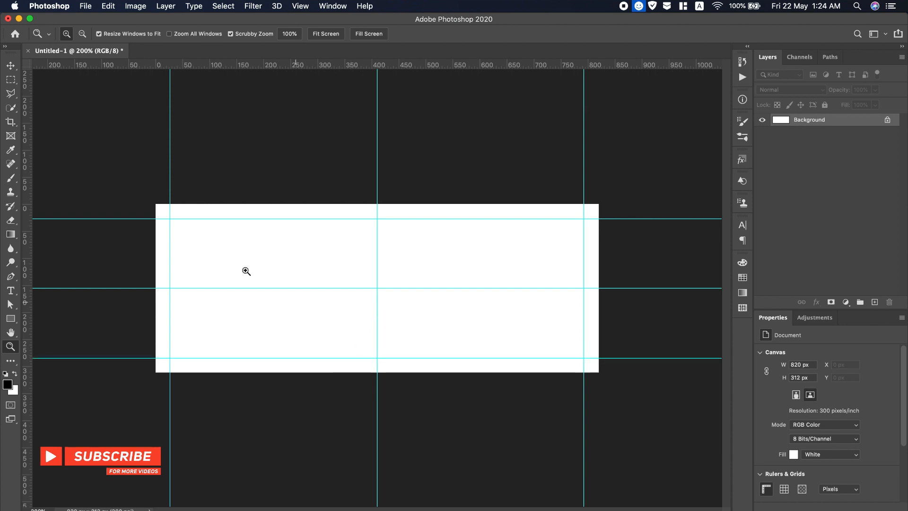
Embed the green Kawasaki motorcycle PNG from Downloads and scale it to about 330 × 176 px at the canvas centre.
click(86, 6)
click(118, 213)
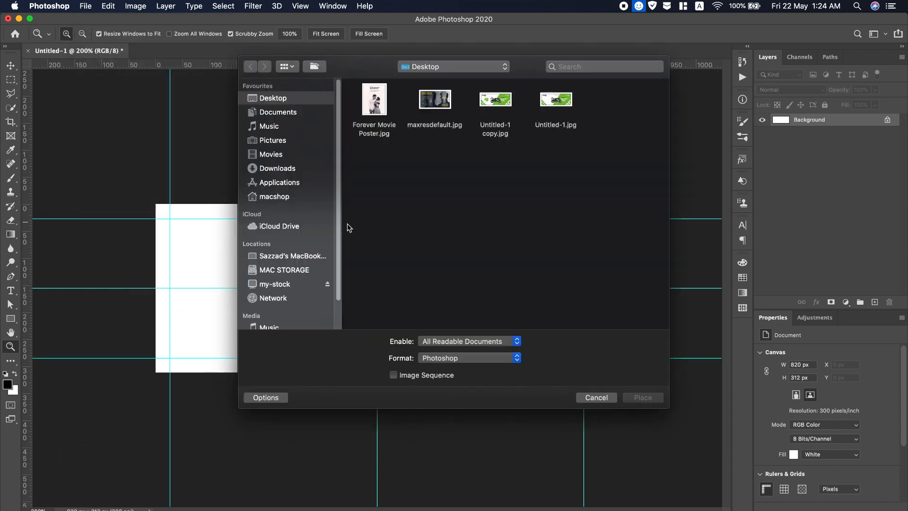
click(276, 169)
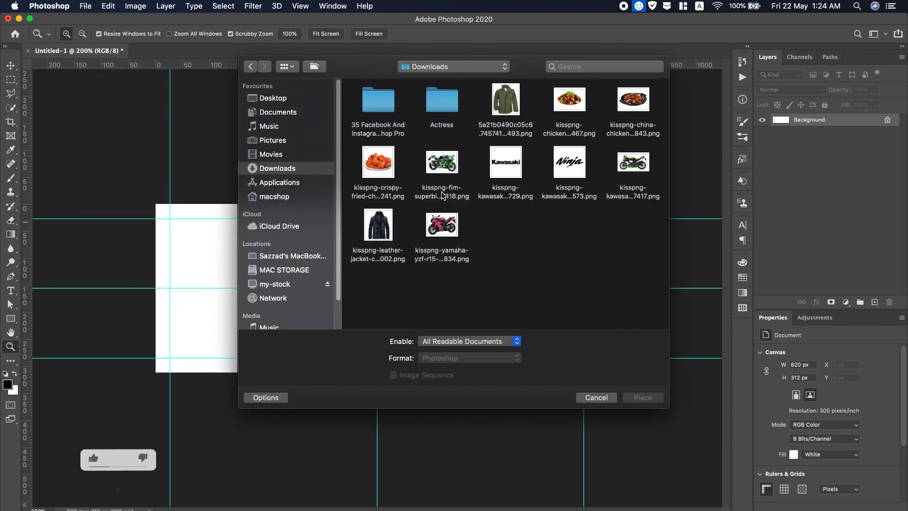
click(633, 165)
double_click(629, 162)
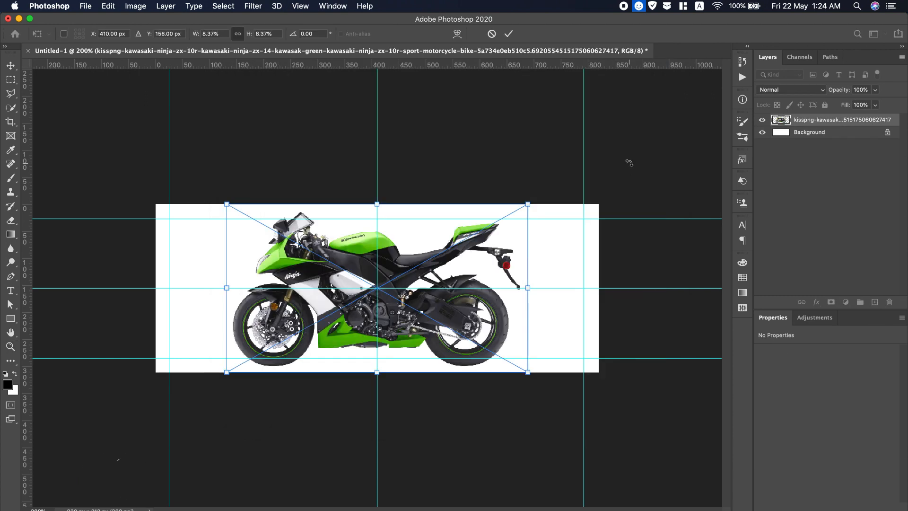
drag(526, 371, 474, 333)
click(508, 33)
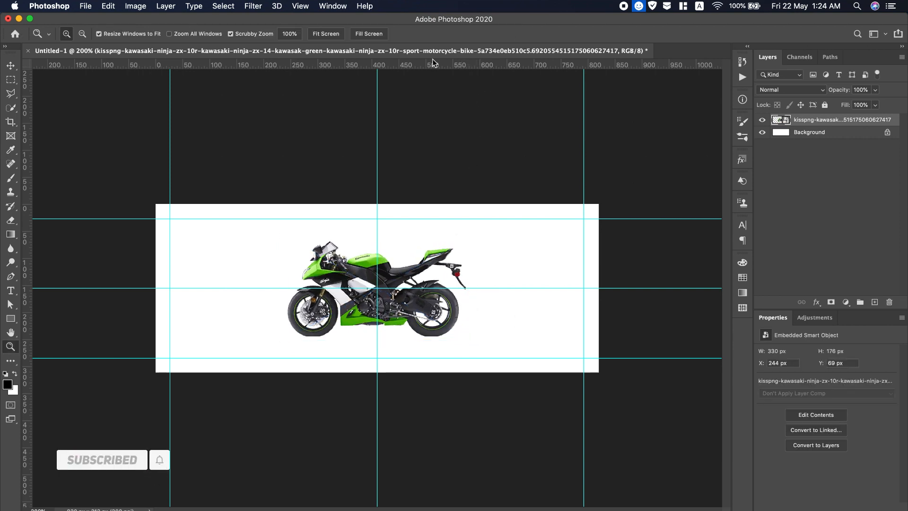
Flip the motorcycle image horizontally.
click(101, 6)
mouse_move(252, 260)
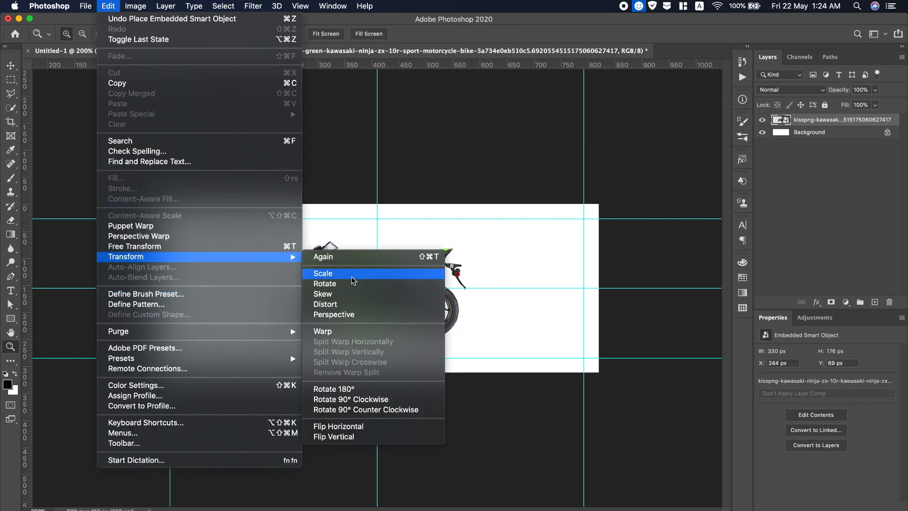
click(371, 426)
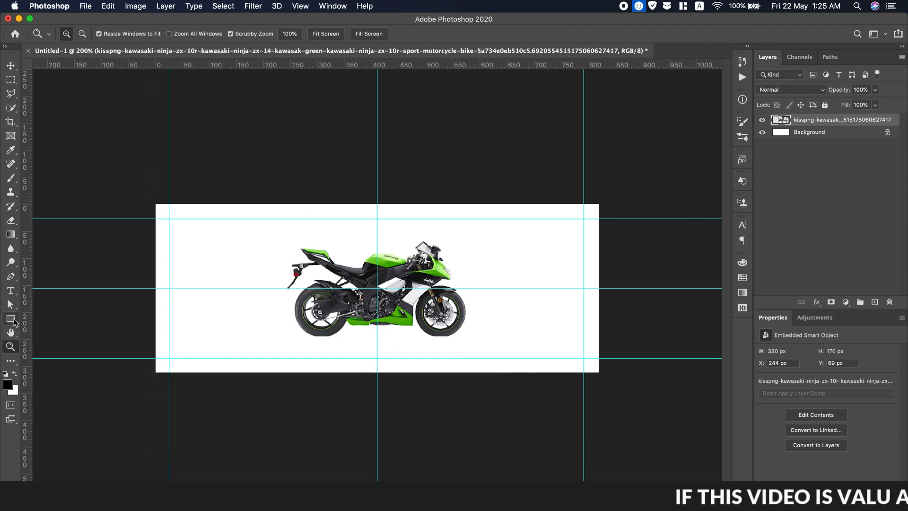
Draw a closed four-point Pen shape about 530 × 336 px with a slanted left side, covering the right part of the canvas.
click(14, 277)
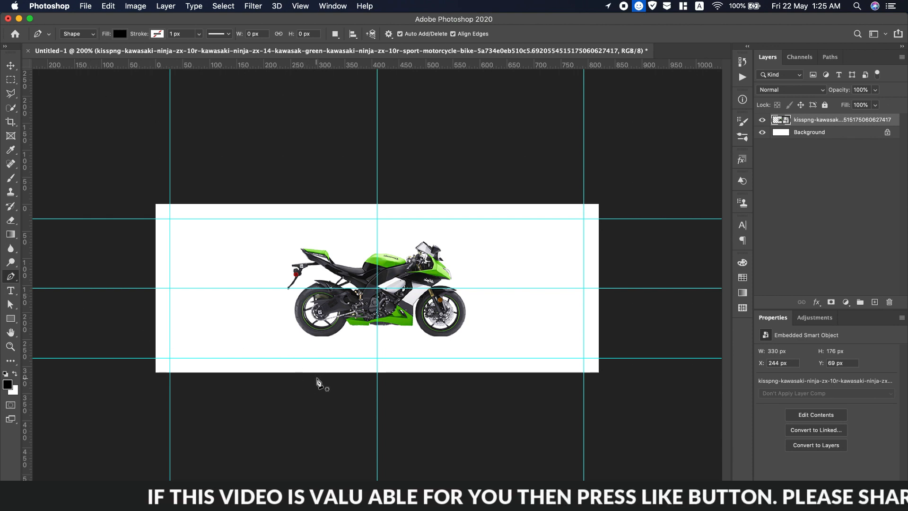
click(317, 378)
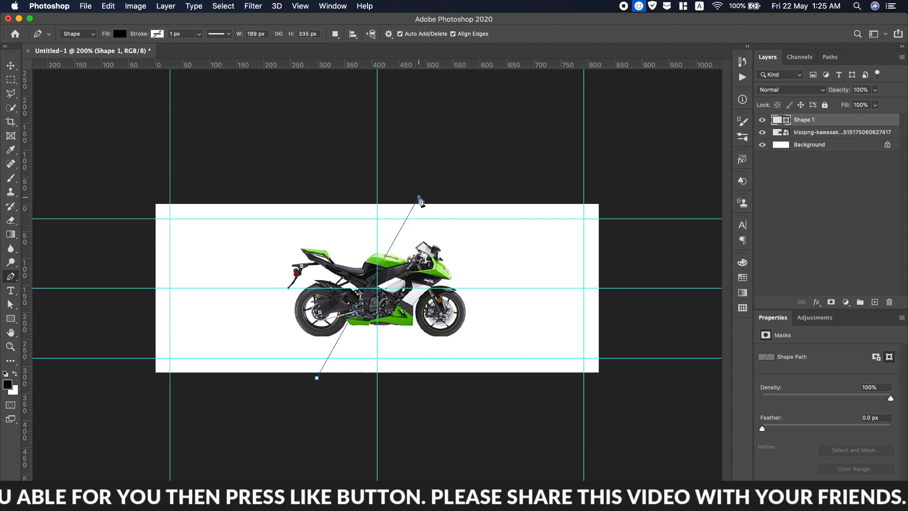
click(603, 196)
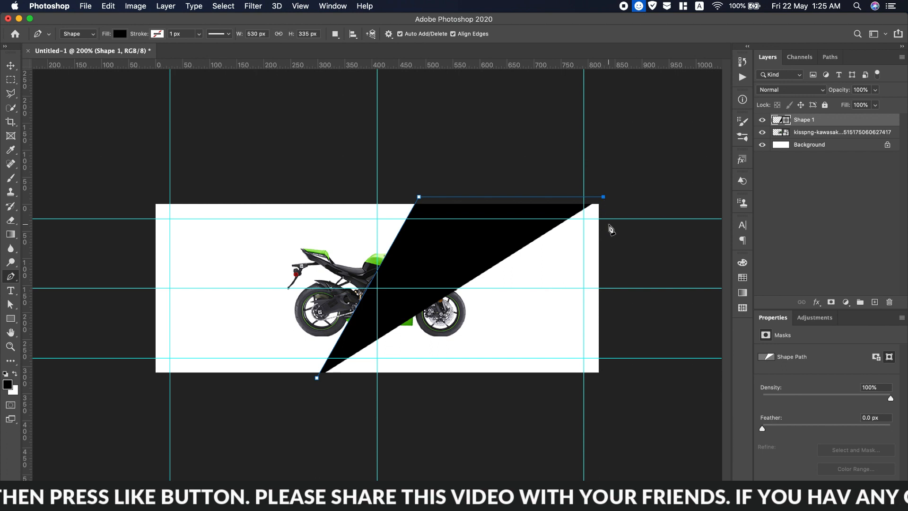
click(603, 378)
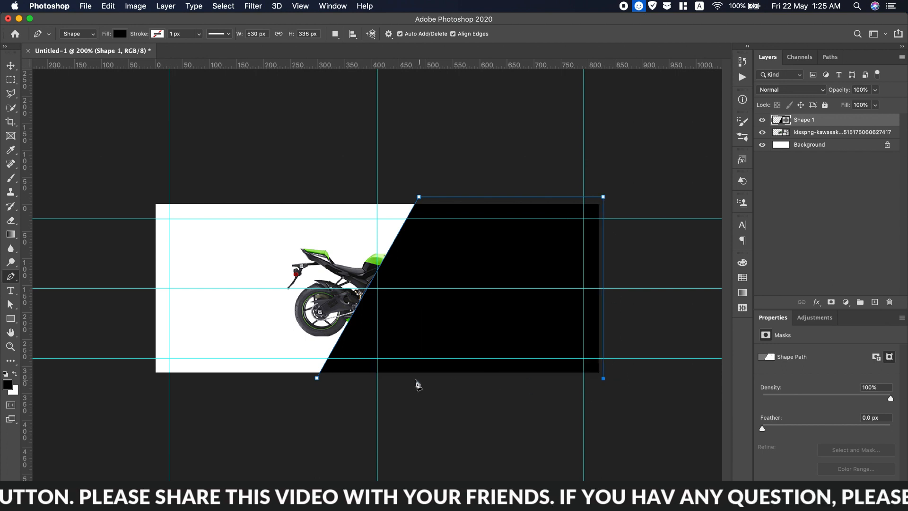
click(317, 378)
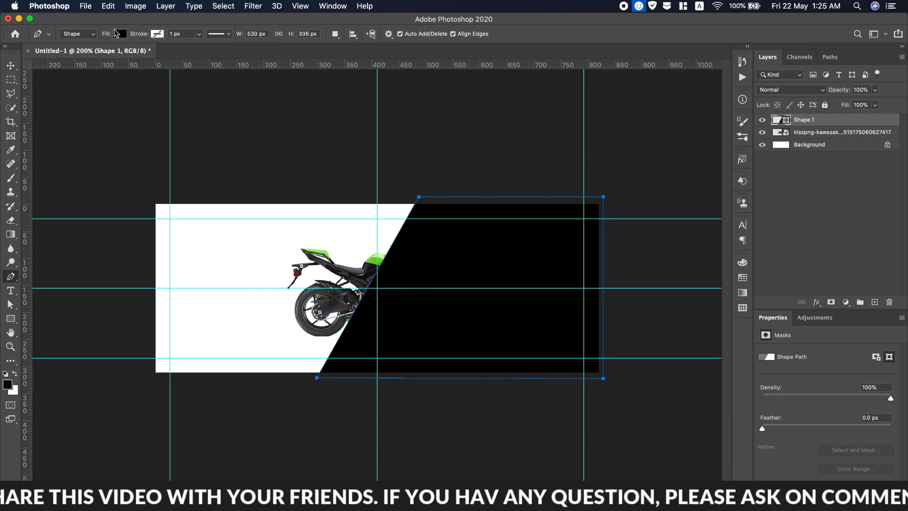
Move the slanted shape's layer below the motorcycle and fill it with the recently used green.
drag(822, 120, 819, 136)
click(120, 34)
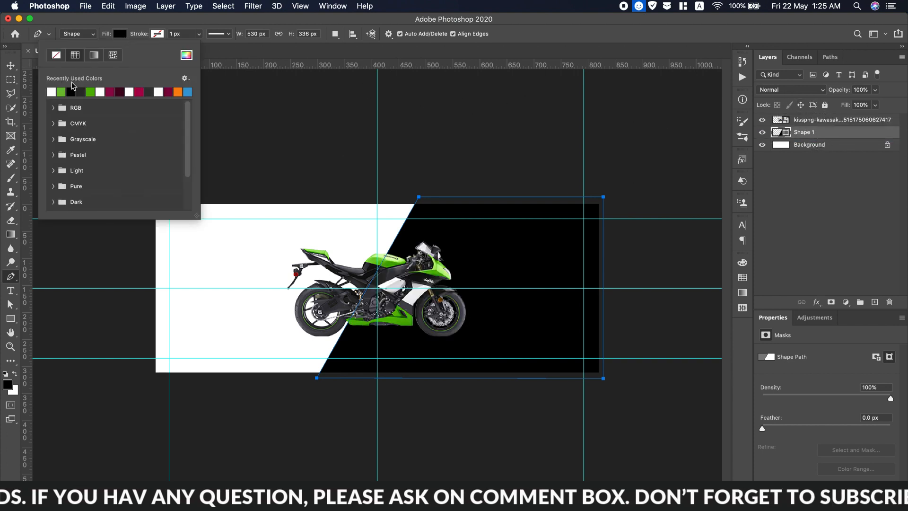
click(62, 91)
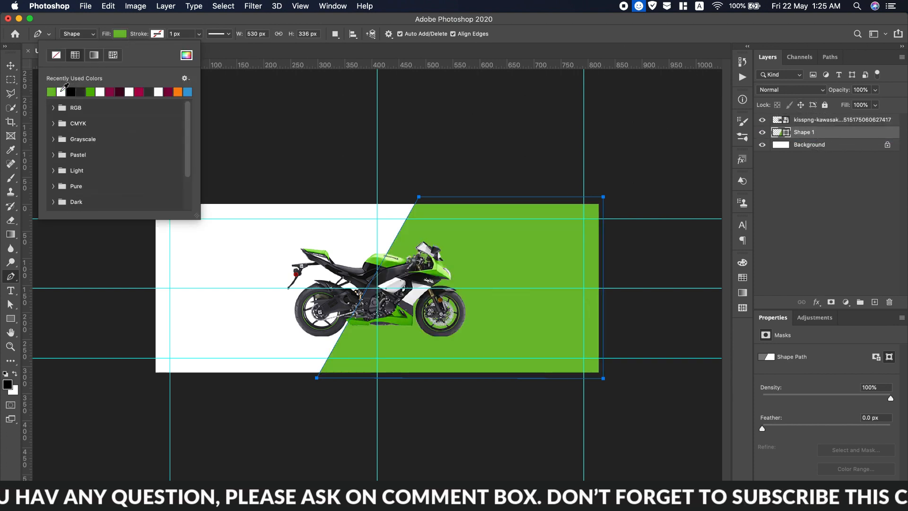
click(352, 21)
key(v)
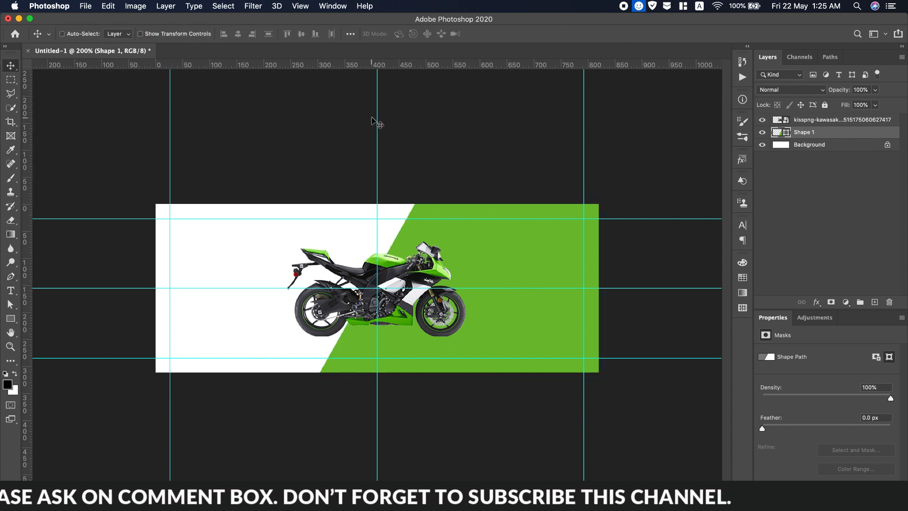
Enlarge the motorcycle about its centre to about 403 × 216 px.
click(809, 122)
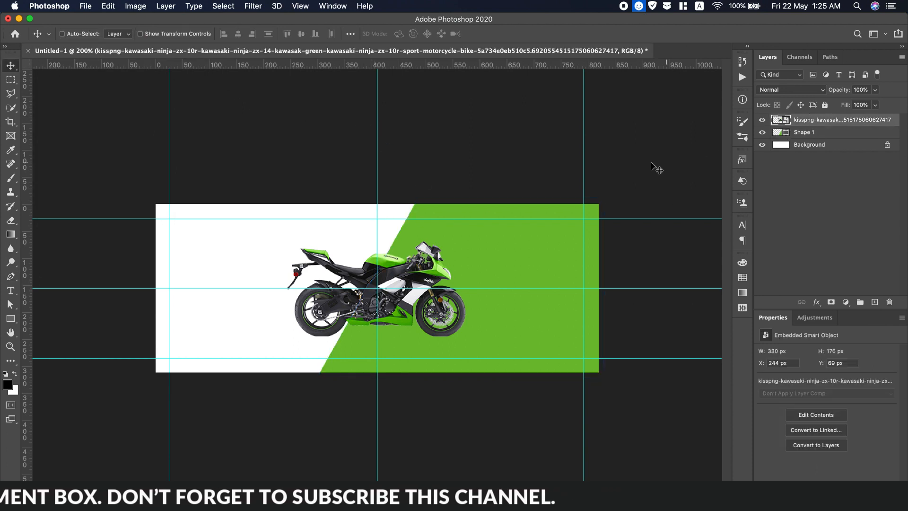
key(super+t)
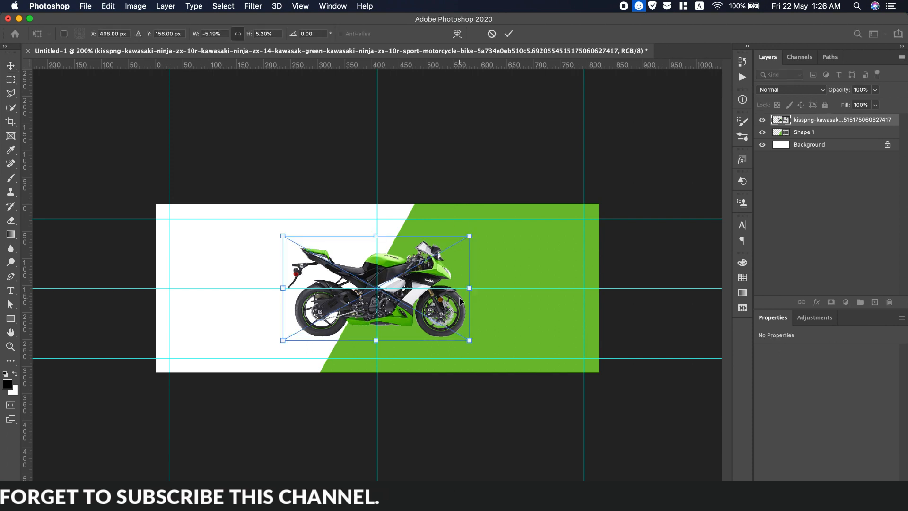
drag(472, 341, 489, 356)
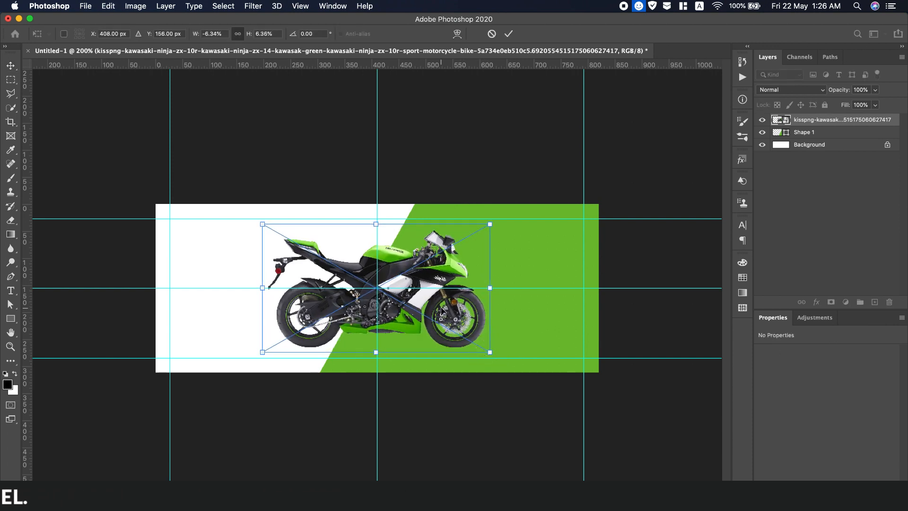
click(507, 40)
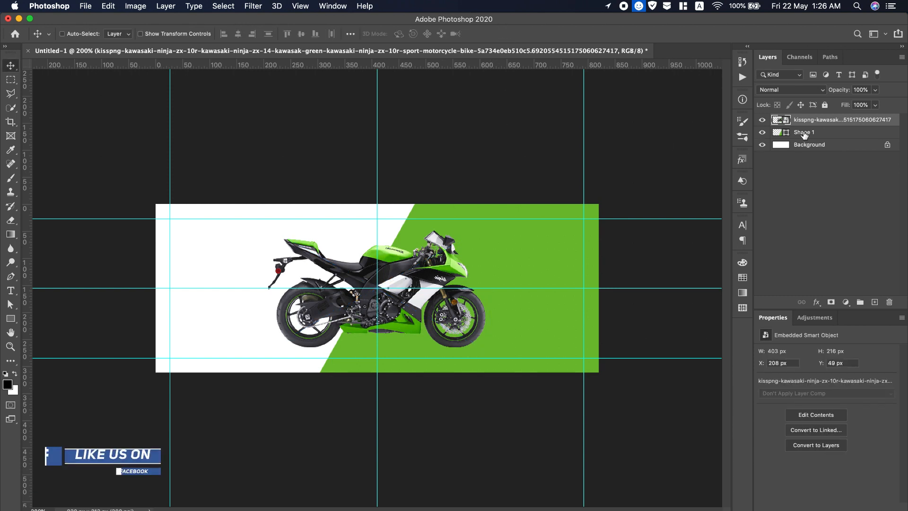
Add a new layer directly above the green shape and paint one soft black Brush dab beneath the rear wheel.
key(alt+bracketleft)
click(874, 302)
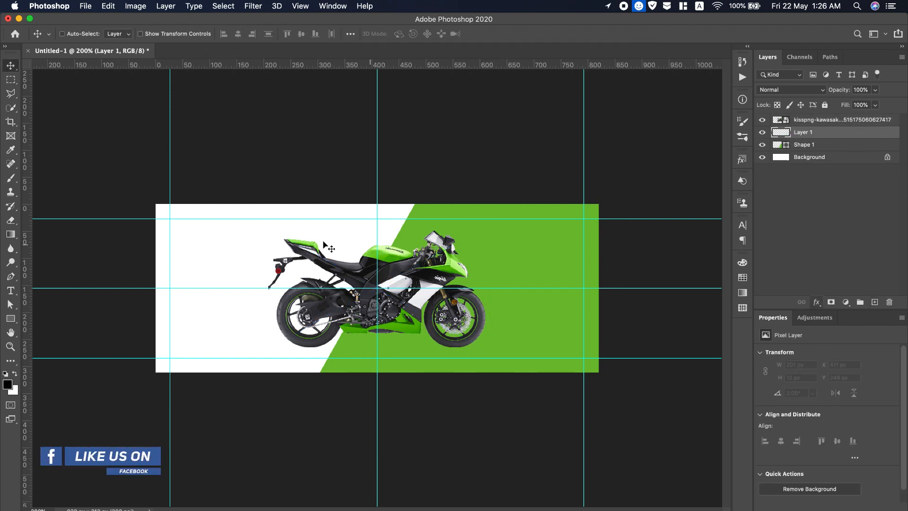
click(11, 178)
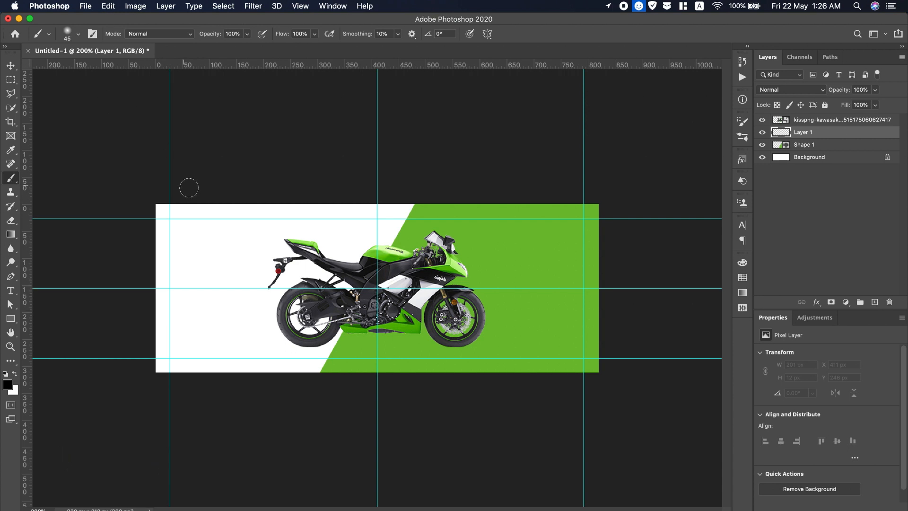
click(308, 354)
Transform the dab into a flat shadow about 219 × 33 px and set its layer to 87% opacity and 73% fill.
key(ctrl+t)
drag(289, 352, 259, 352)
drag(325, 352, 377, 359)
mouse_move(318, 333)
mouse_down()
mouse_move(322, 357)
mouse_move(316, 351)
mouse_up()
mouse_move(843, 106)
mouse_down()
mouse_move(826, 106)
mouse_move(839, 94)
mouse_up()
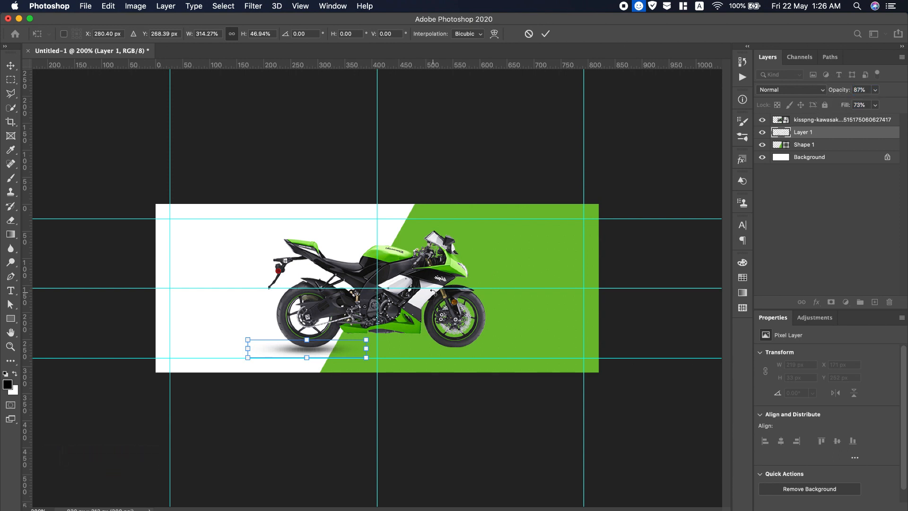
Nudge the shadow up 4 px against the rear wheel and place a duplicate of it beneath the front wheel.
key(Up)
key(Up)
key(Up)
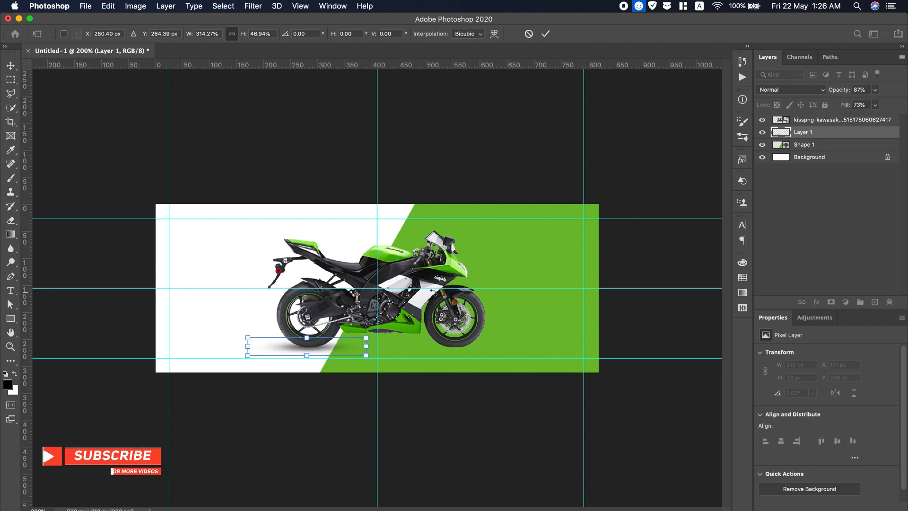
key(Return)
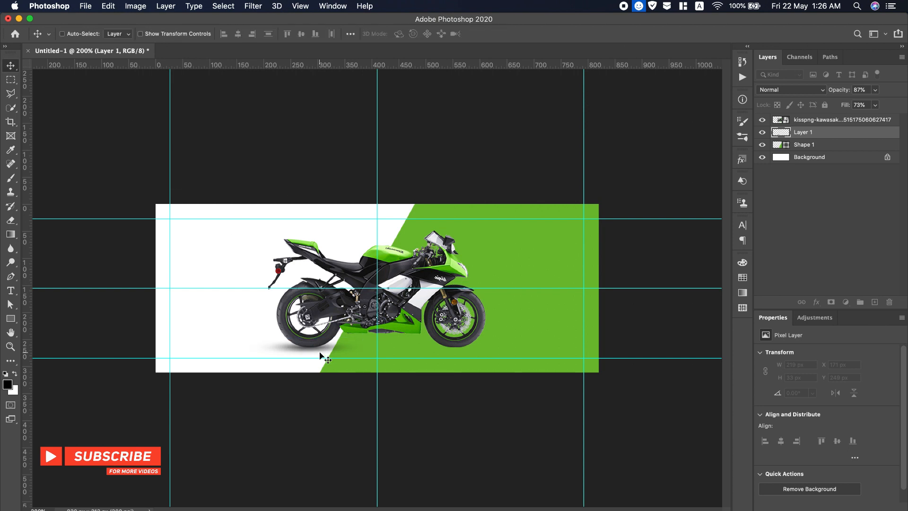
drag(321, 354, 450, 348)
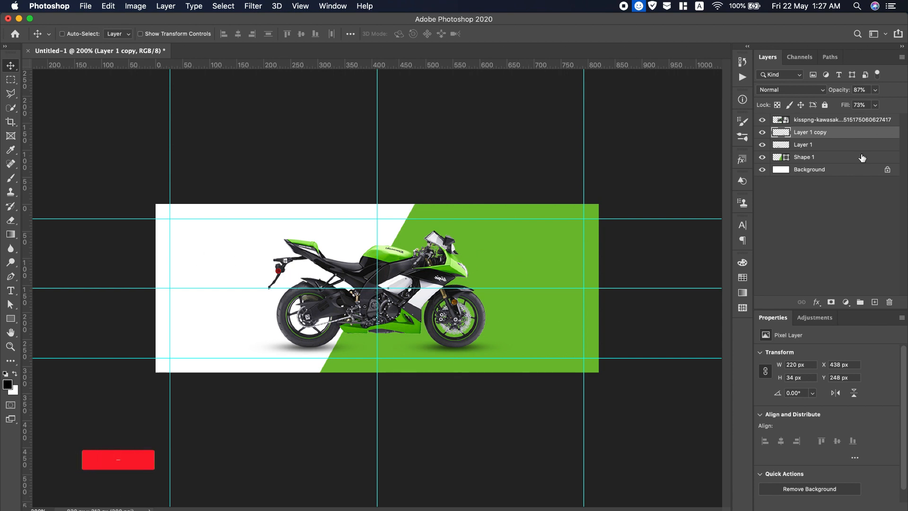
Embed the Kawasaki logo PNG above the motorcycle layer, scaled to 3.74% and placed in the upper-left margin corner of the canvas.
click(835, 122)
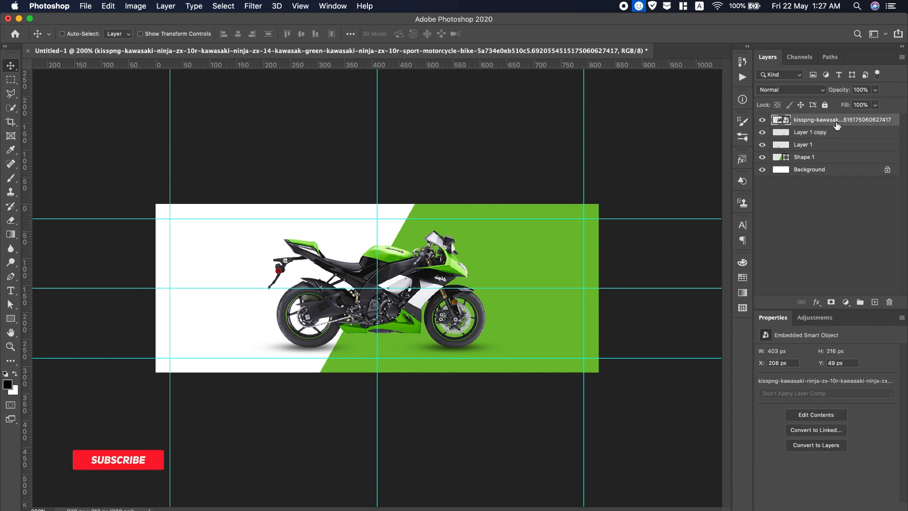
click(85, 9)
click(140, 215)
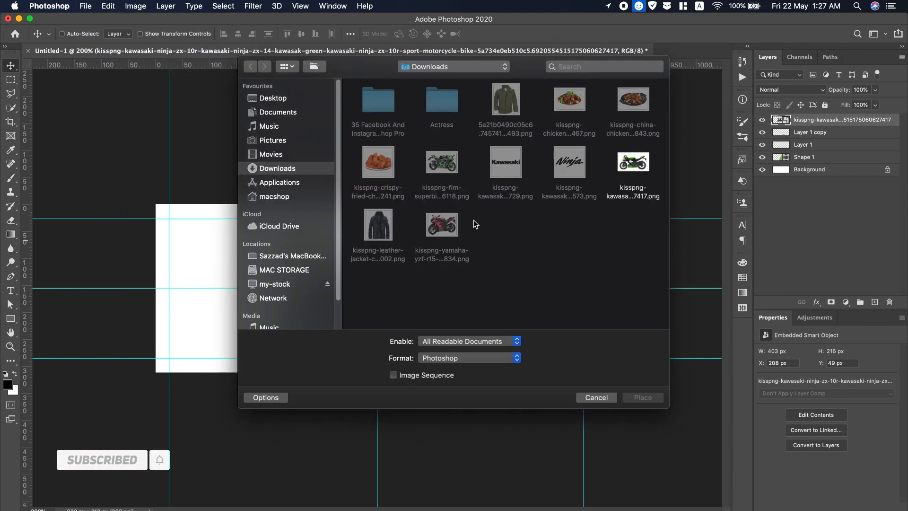
double_click(506, 161)
drag(461, 373, 222, 229)
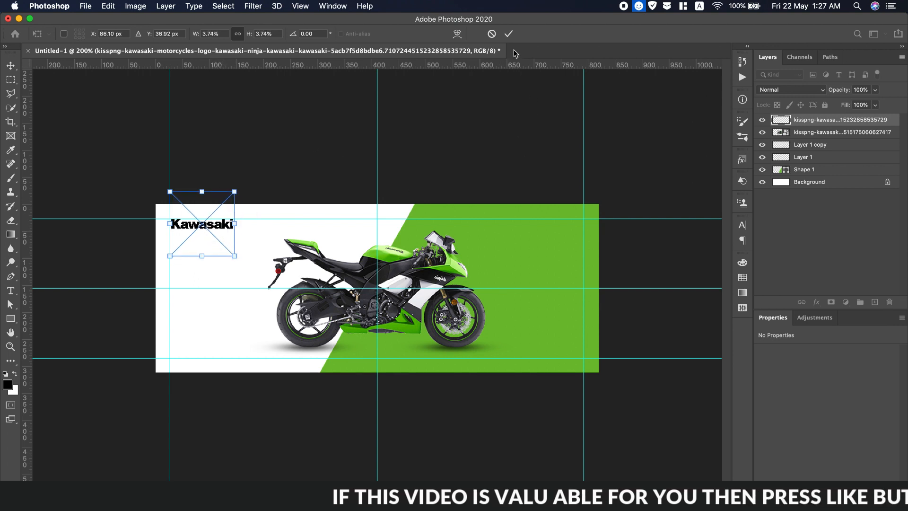
click(508, 34)
Embed the Kawasaki Ninja logo PNG, scaled to 12.54% and placed directly beneath the Kawasaki logo at X 94.83 px, Y 65.24 px.
click(86, 5)
click(109, 215)
double_click(583, 186)
drag(480, 305, 218, 233)
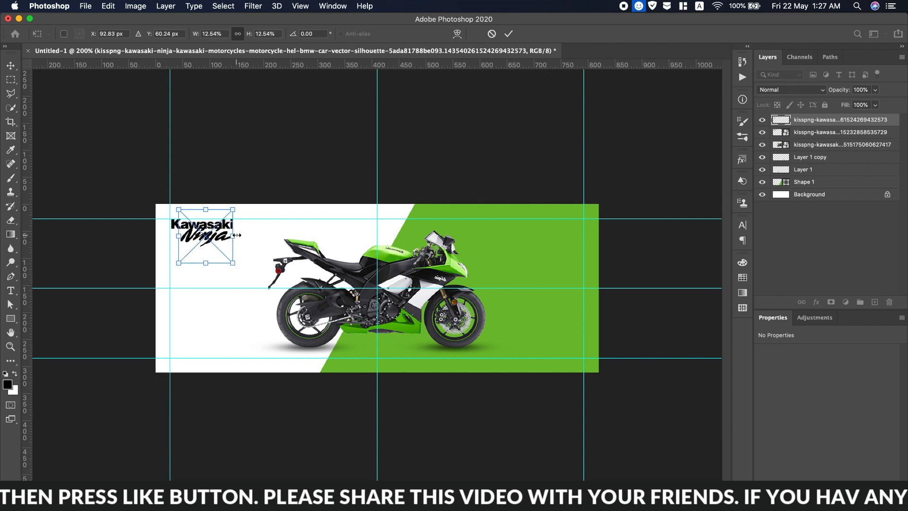
key(Down)
key(Down)
key(Down)
key(Down)
key(Down)
key(Right)
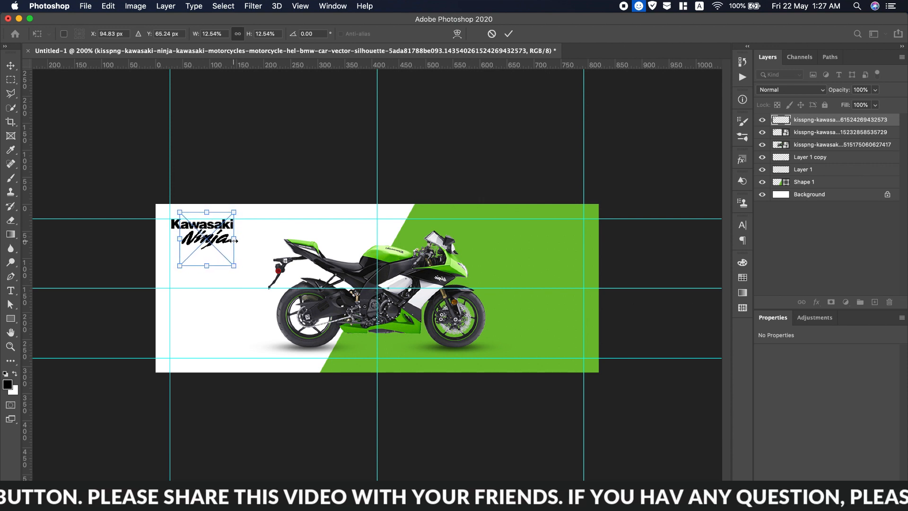
click(508, 35)
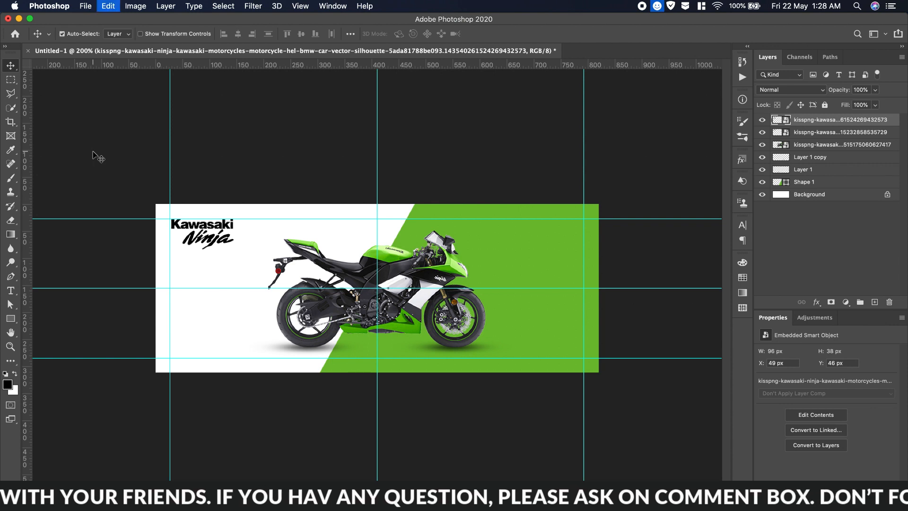
Scale the Ninja logo down to 76 × 31 px, keeping it tucked under the right end of the Kawasaki wordmark.
key(super+t)
drag(231, 263, 212, 237)
click(508, 34)
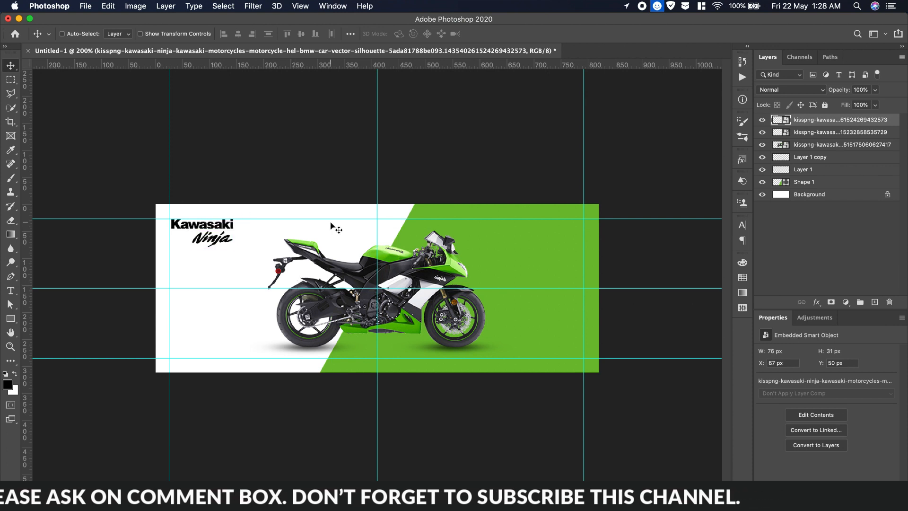
Add a vertical guide through the front wheel at about 590 px and start a text layer reading "OUR LIFE" from it.
drag(29, 277, 475, 301)
click(11, 291)
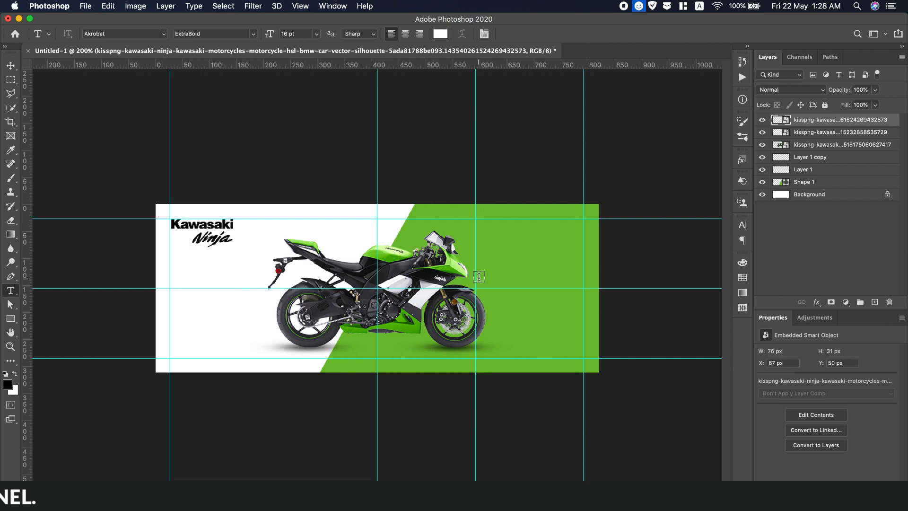
click(477, 262)
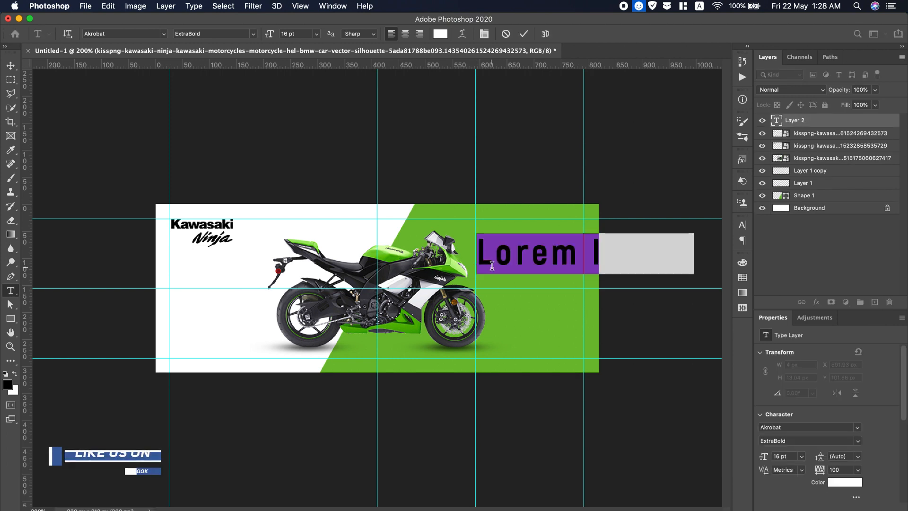
text(OUR LIFE)
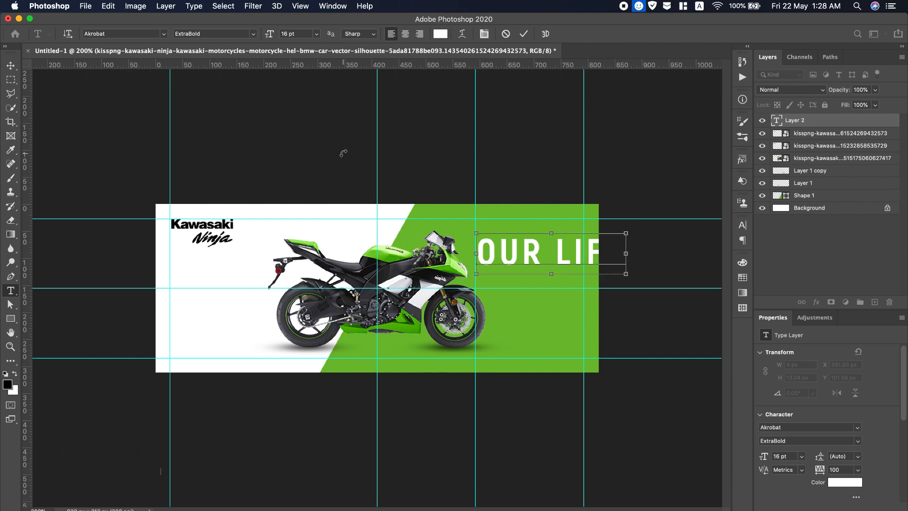
Format the "OUR LIFE" text as Akrobat Black with faux bold, a tracking of 20 and a size of 6 pt.
key(super+a)
click(741, 226)
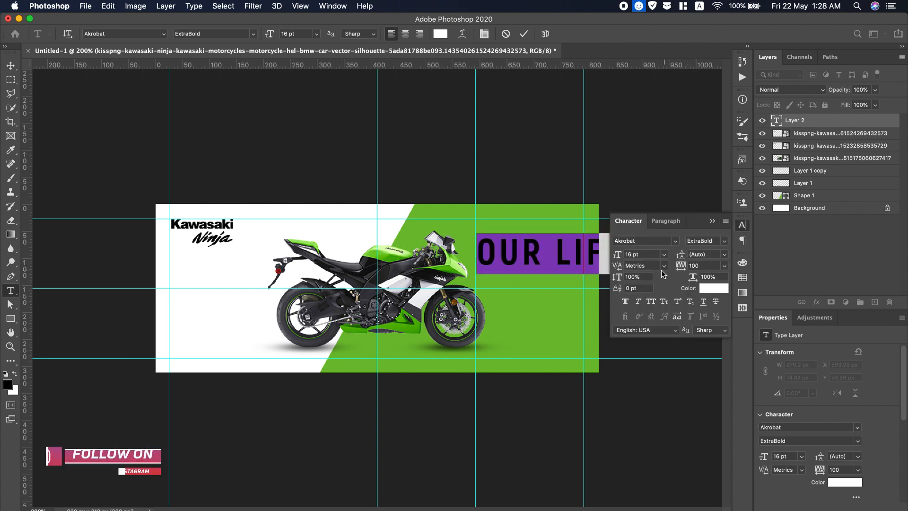
drag(621, 256, 614, 259)
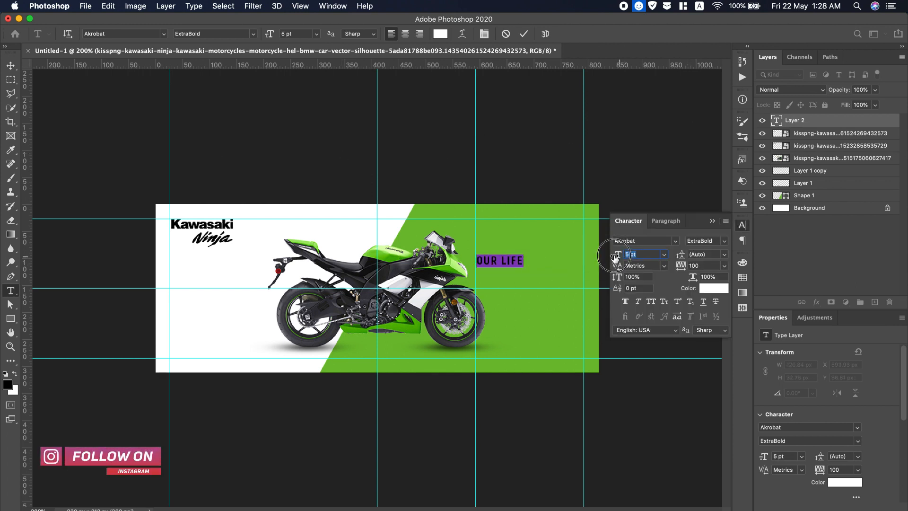
click(705, 241)
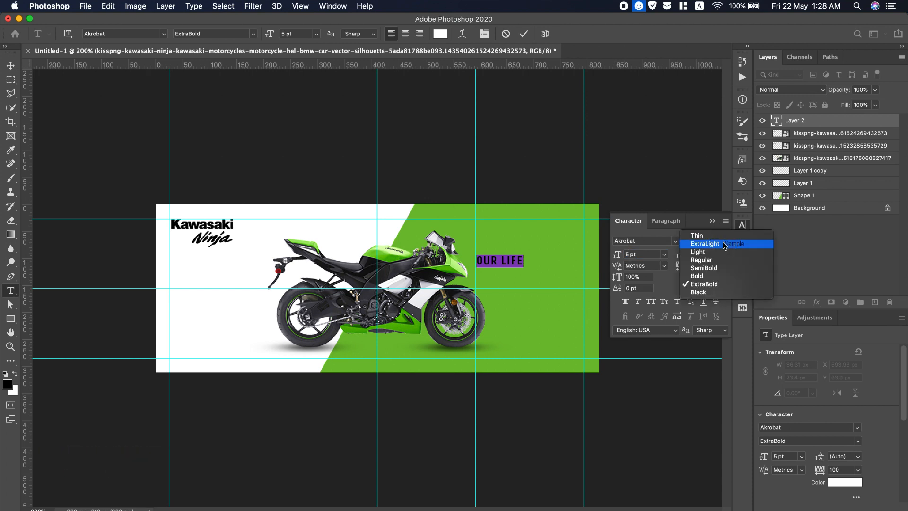
click(701, 276)
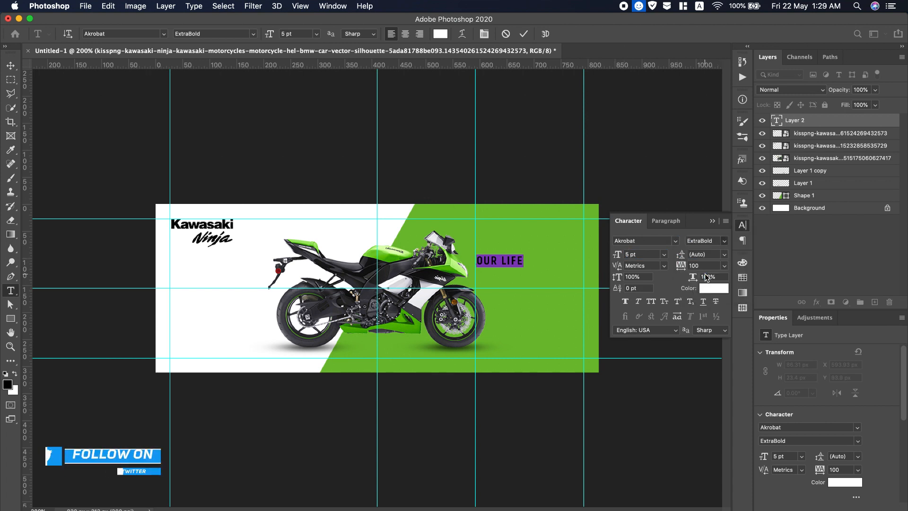
click(704, 241)
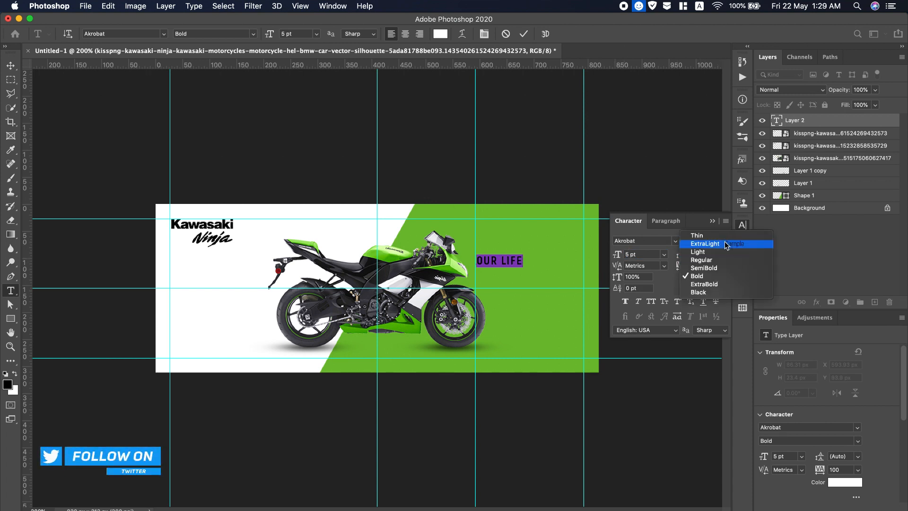
click(699, 292)
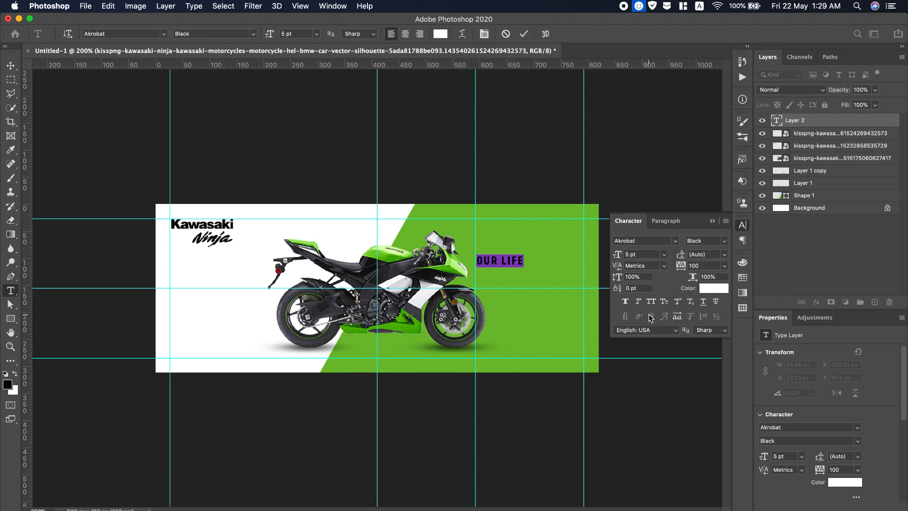
click(625, 301)
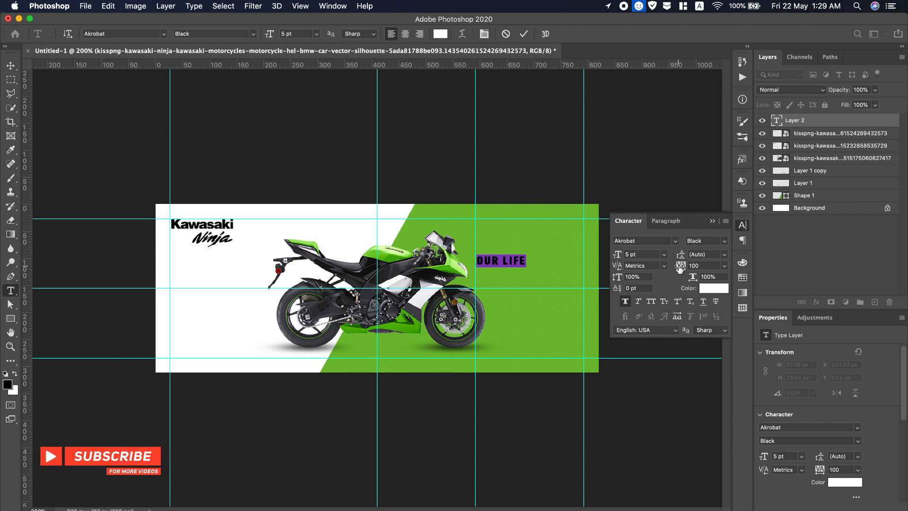
drag(677, 266, 676, 266)
drag(617, 256, 618, 258)
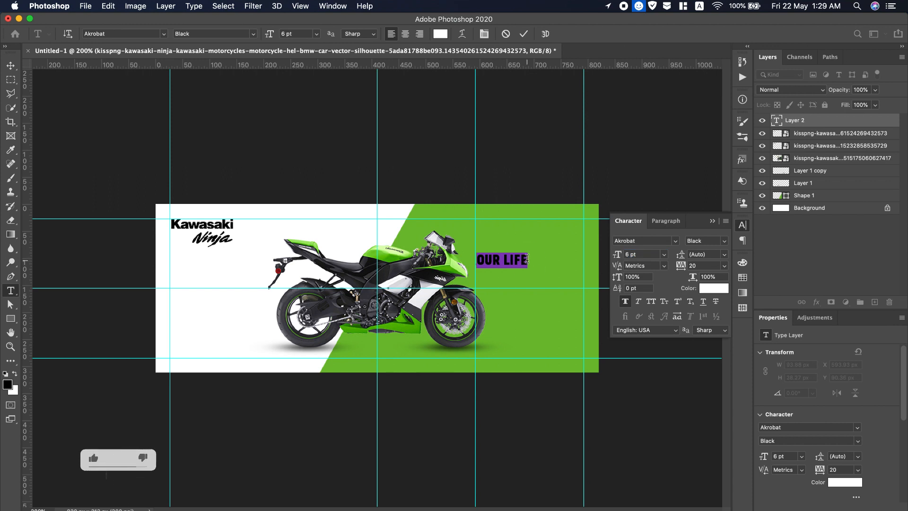
Extend the headline text to read "OUR LIFE IS A".
click(554, 300)
key(BackSpace)
key(BackSpace)
key(BackSpace)
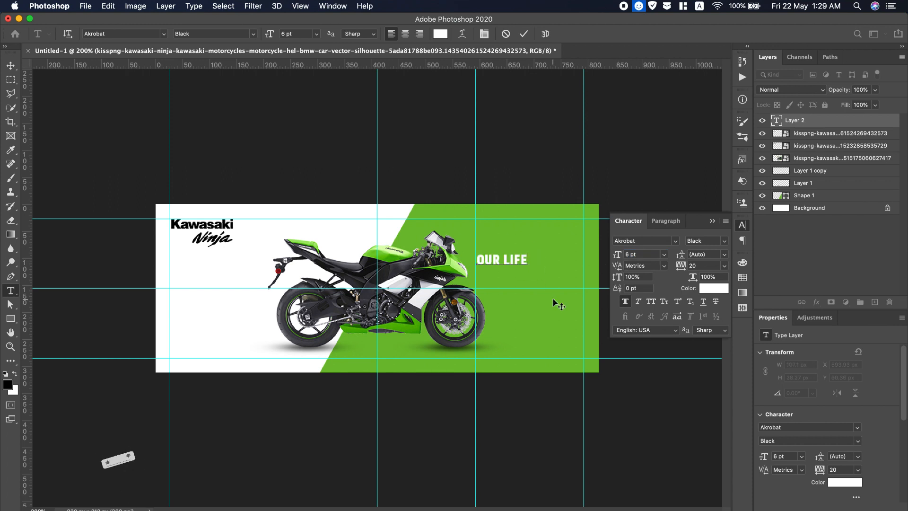
text(IS A)
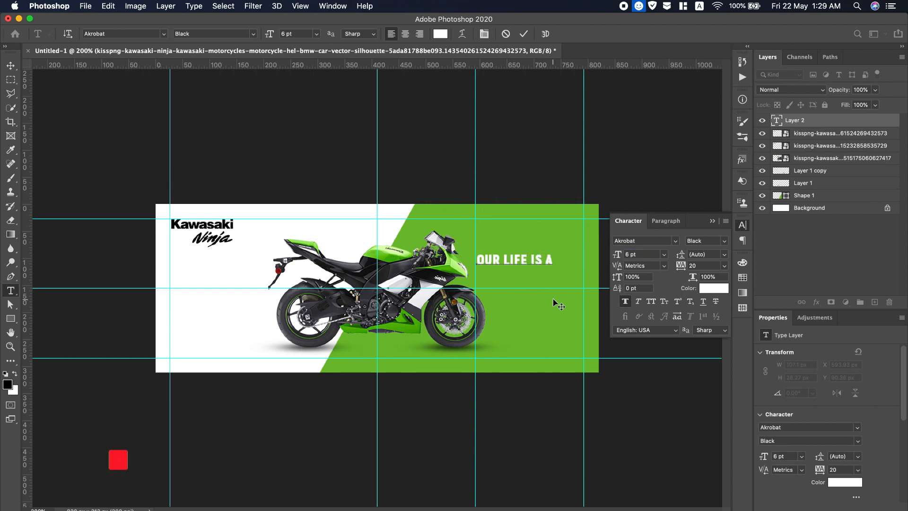
Set the whole "OUR LIFE IS A" line to the ExtraBold style and color it black (000000).
key(ctrl+a)
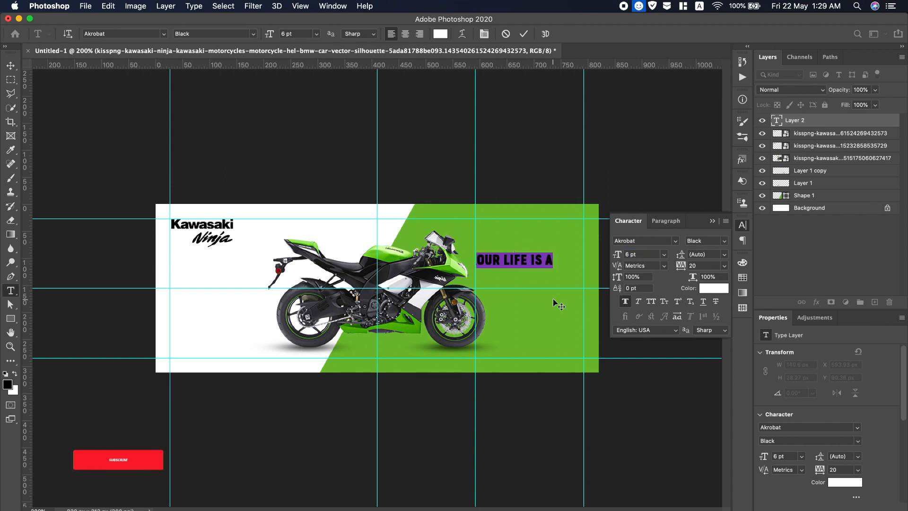
click(727, 242)
click(699, 282)
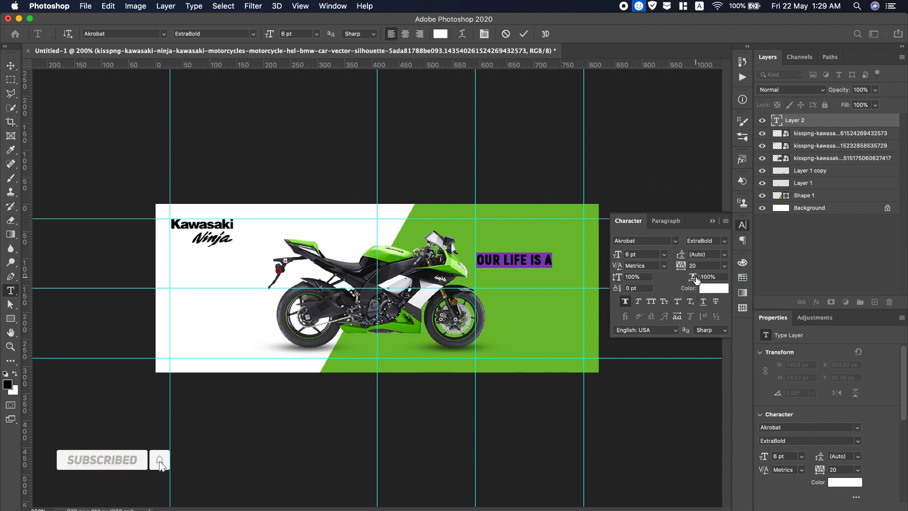
click(711, 291)
click(351, 264)
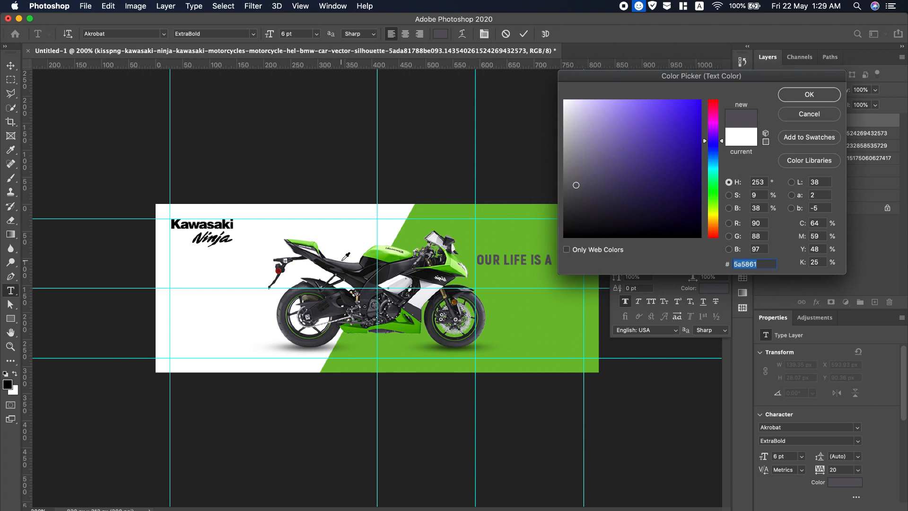
click(351, 275)
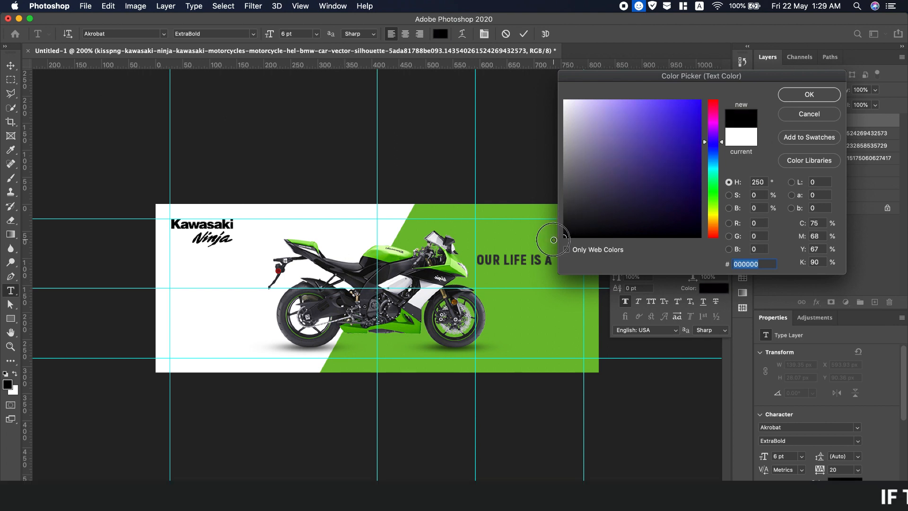
click(810, 94)
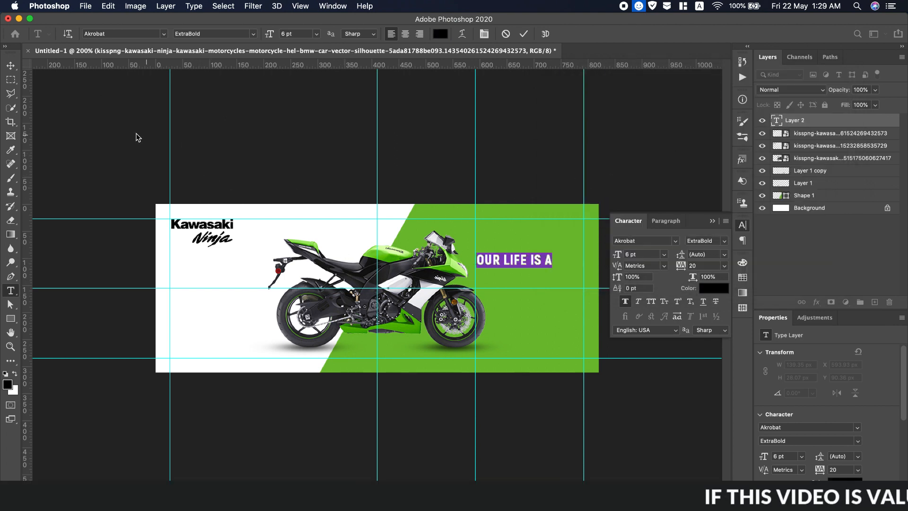
Duplicate the "OUR LIFE IS A" text directly below itself and replace the copy's wording with "Beautiful".
click(10, 65)
drag(513, 261, 510, 282)
double_click(511, 280)
text(Beautifu)
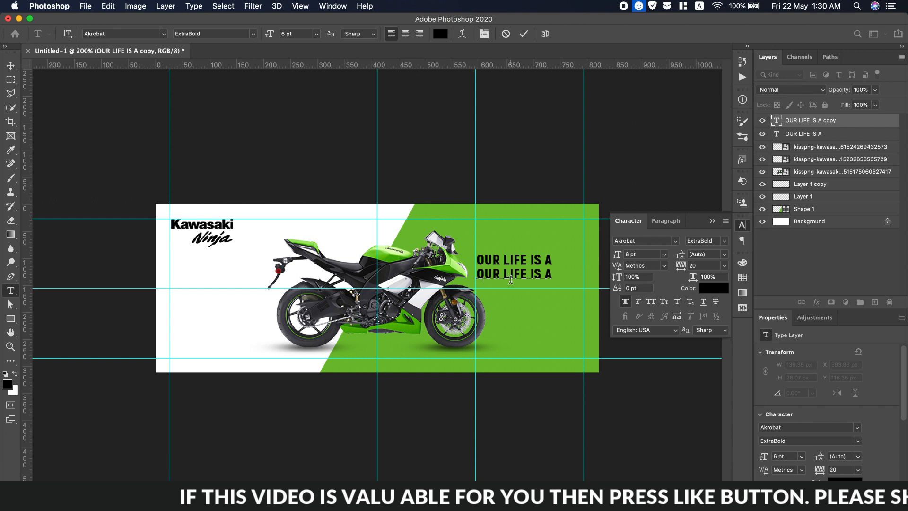
text(l)
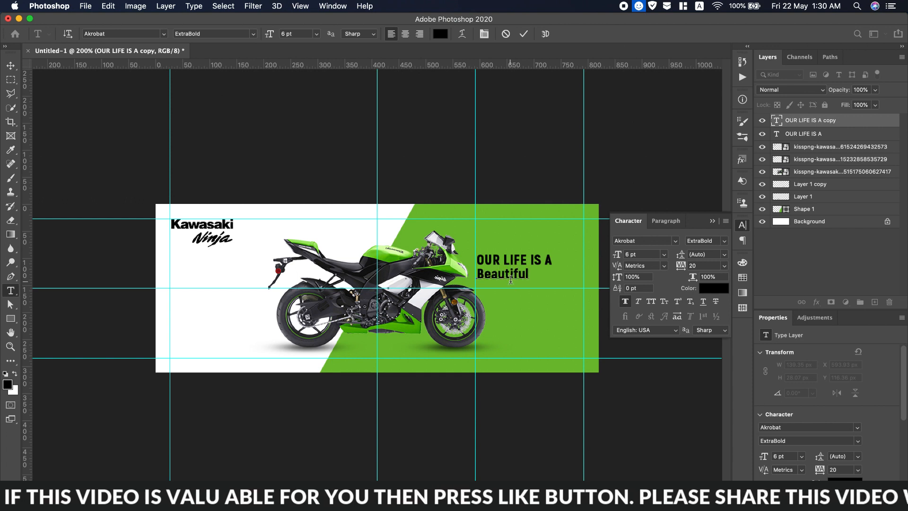
Set the tracking of "Beautiful" to 0 and its font to Prime Script PERSONAL USE ONLY.
double_click(510, 280)
click(724, 266)
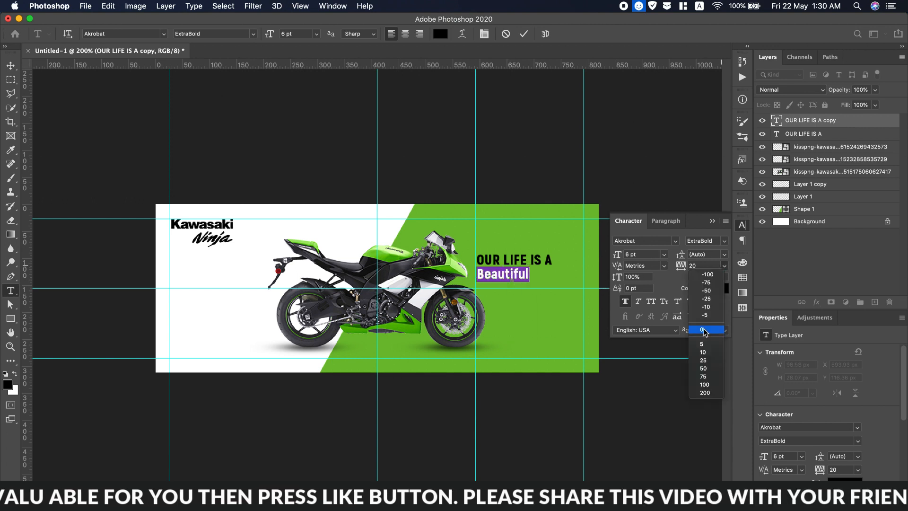
click(701, 329)
click(164, 34)
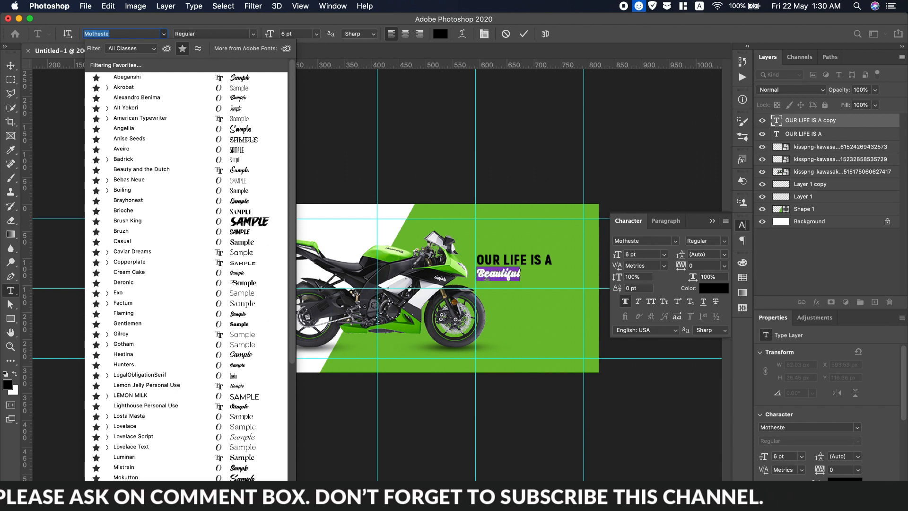
scroll(238, 388, down, 6)
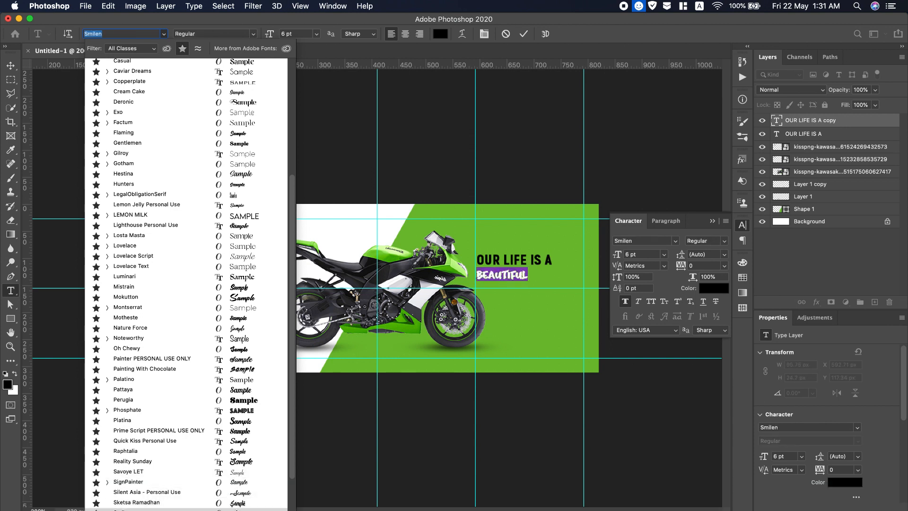
scroll(237, 506, down, 3)
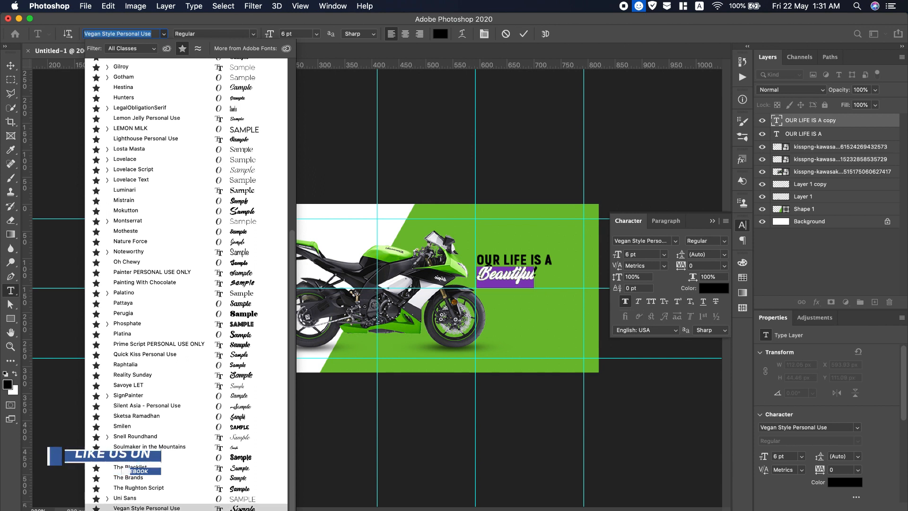
click(238, 348)
Enlarge the "Beautiful" text to a font size of 13 pt.
drag(619, 255, 632, 256)
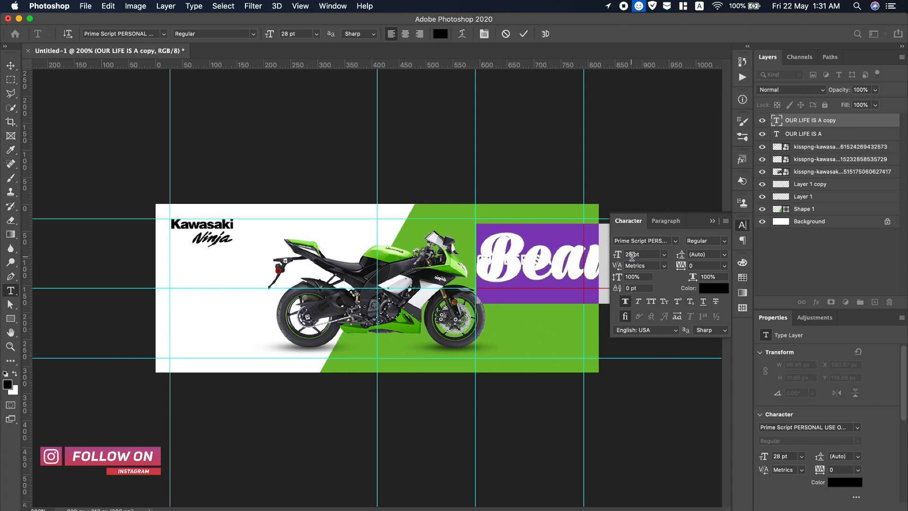
click(637, 254)
text(18)
key(Return)
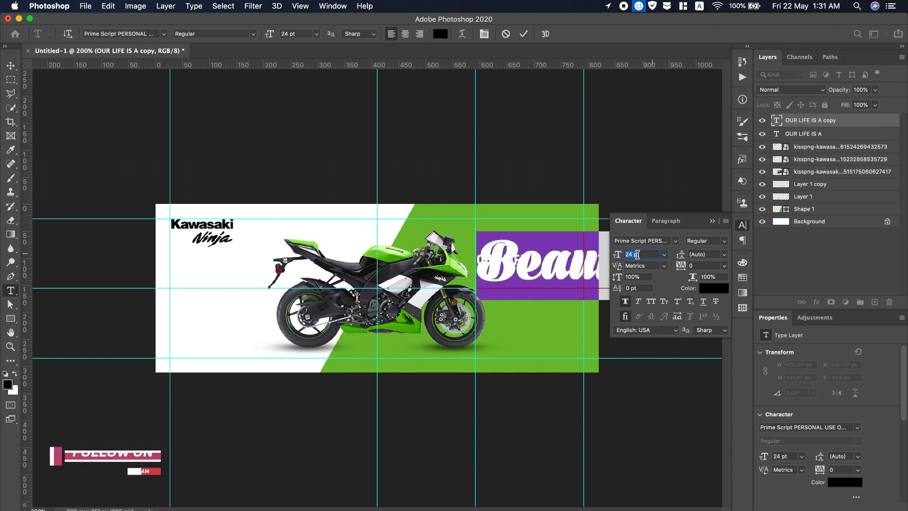
text(12)
key(Return)
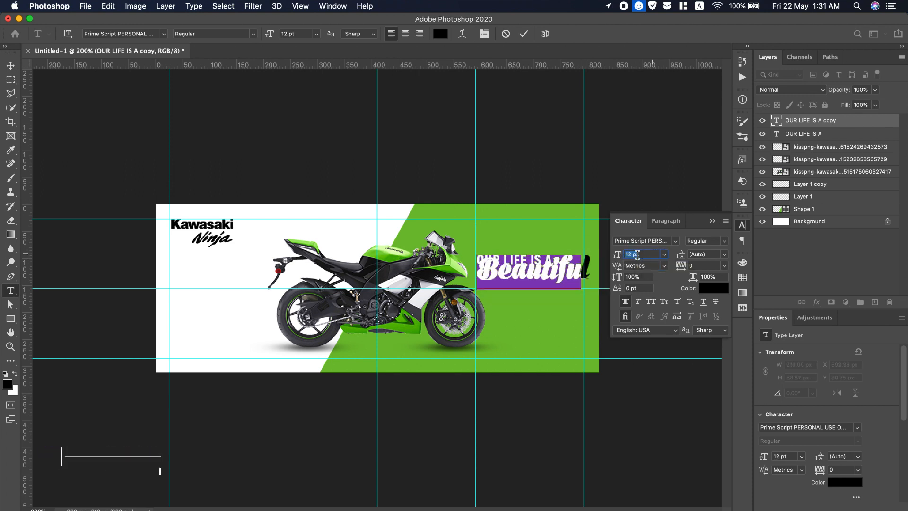
text(13)
key(Return)
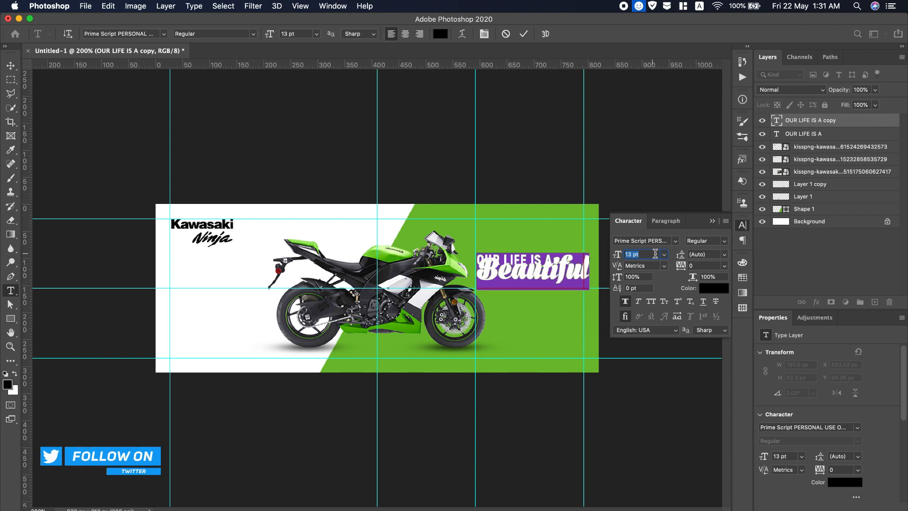
Move "Beautiful" below "OUR LIFE IS A" and scale it up to about 112%, across the two rightmost vertical guides.
click(11, 66)
drag(526, 272, 522, 294)
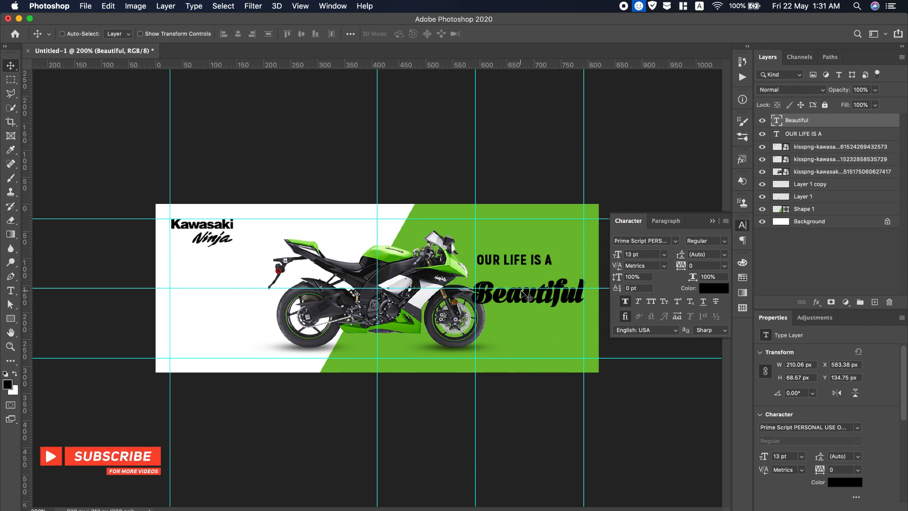
key(super+t)
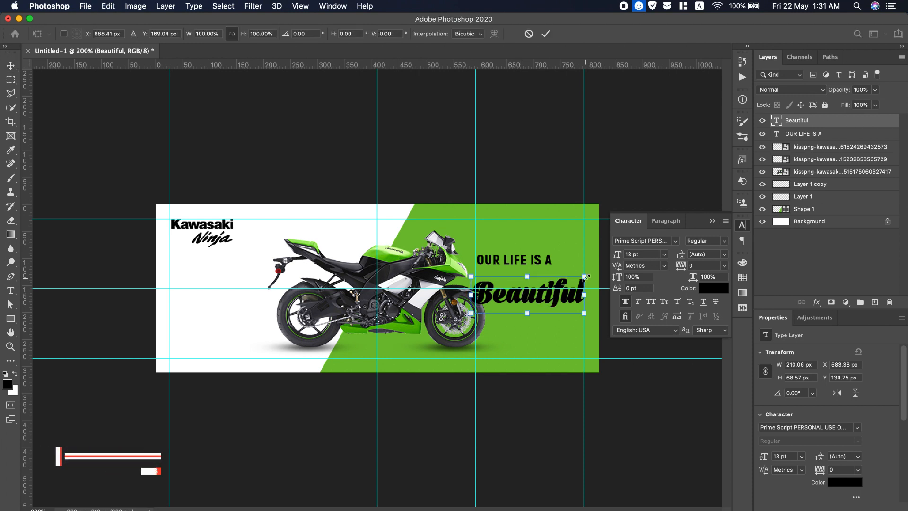
drag(585, 277, 598, 272)
drag(554, 296, 543, 289)
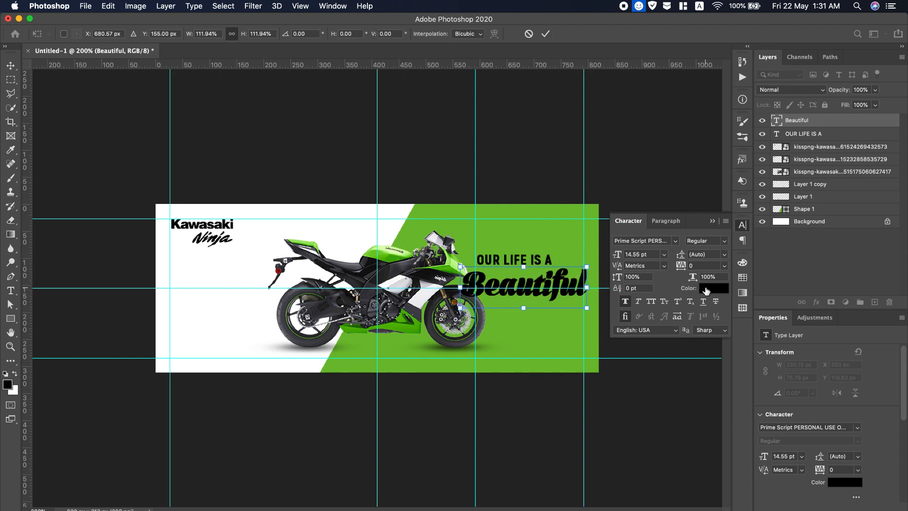
click(545, 34)
Recolor the "Beautiful" text white by sampling the cover's white background.
click(709, 288)
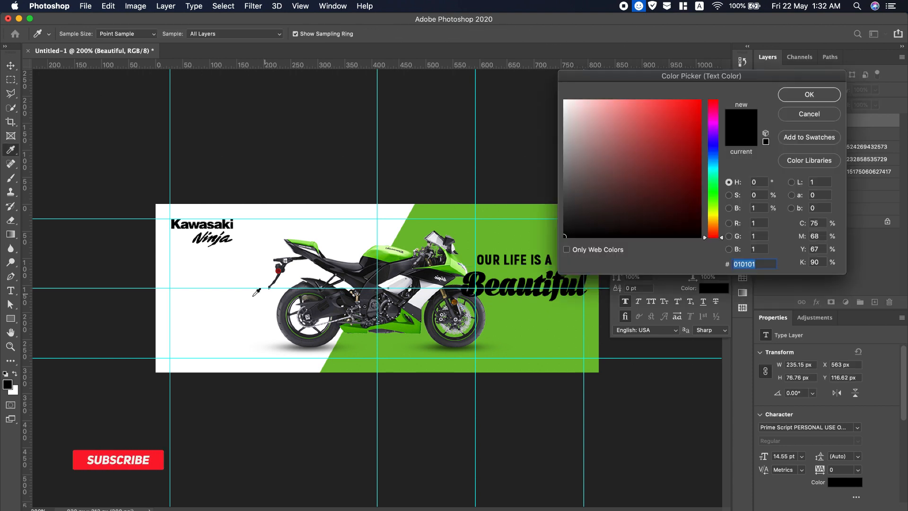
click(254, 295)
click(808, 95)
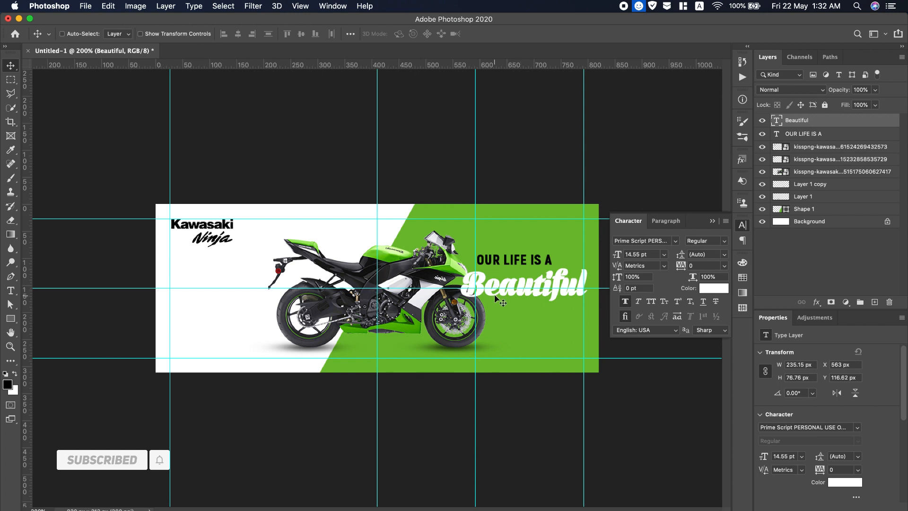
Duplicate the "Beautiful" text directly below itself and replace the copy's wording with "Ride".
drag(495, 296, 496, 319)
double_click(495, 319)
text(Ride)
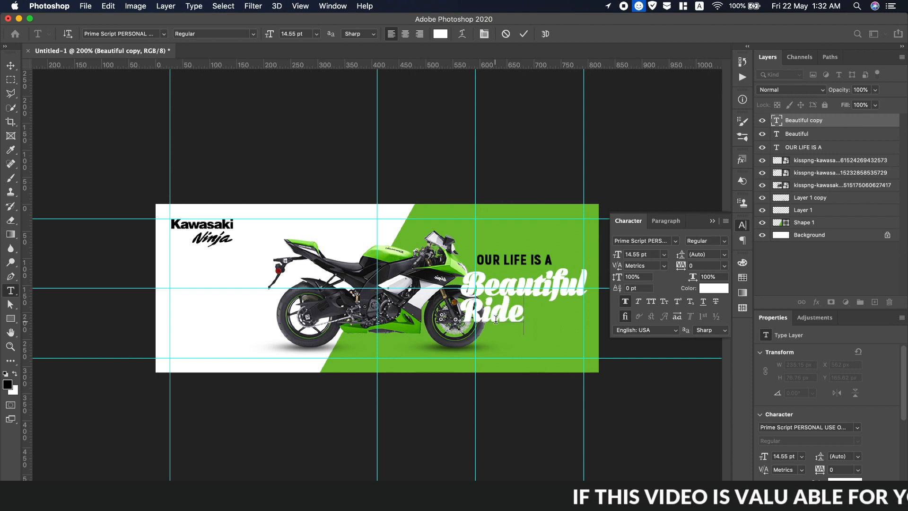
key(ctrl+Return)
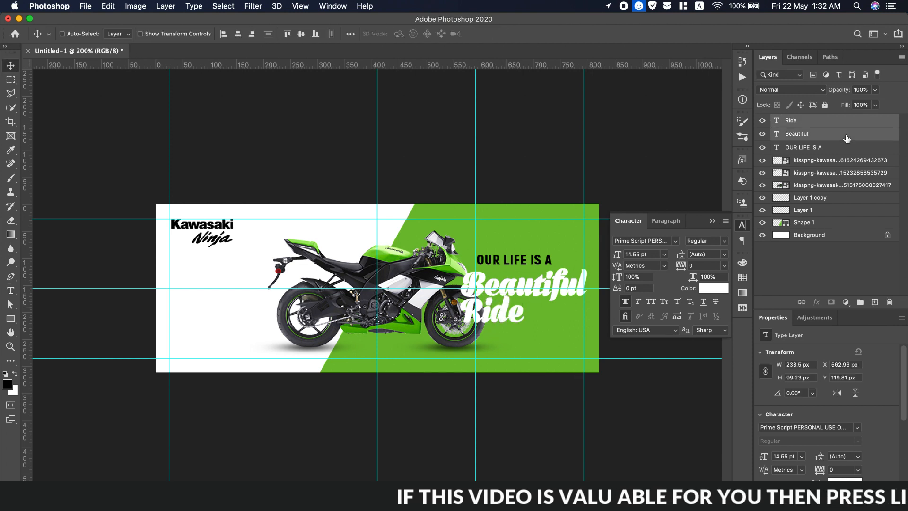
Scale "Beautiful" and "Ride" together to about 87% and fit them between the two rightmost vertical guides.
key(super+t)
drag(586, 322, 570, 314)
drag(522, 285, 538, 287)
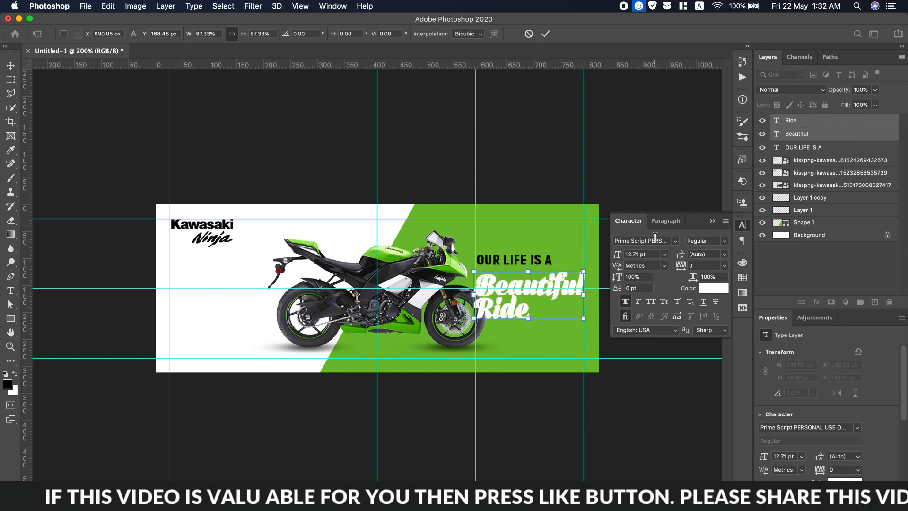
key(Return)
Move the "Ride" and "Beautiful" layers beneath the motorcycle layer, and lower "OUR LIFE IS A" to sit just above "Beautiful".
drag(825, 138, 823, 191)
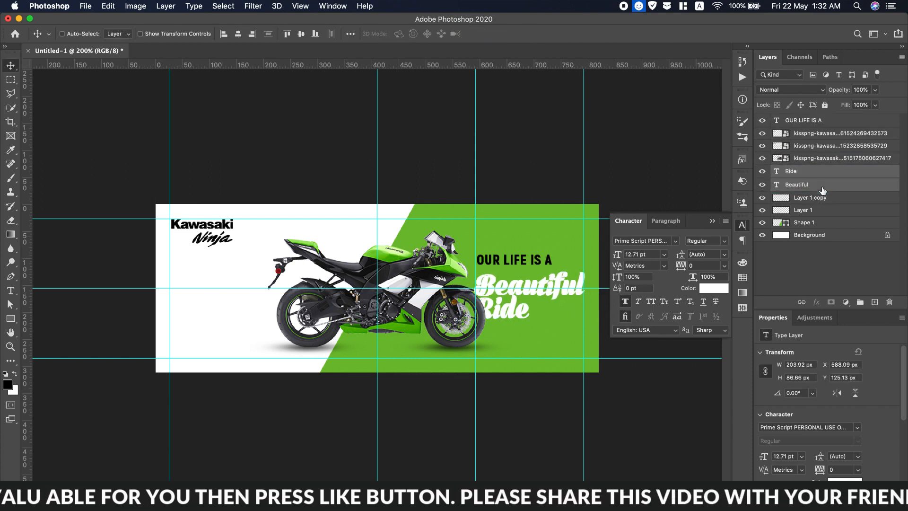
click(800, 126)
drag(511, 259, 509, 266)
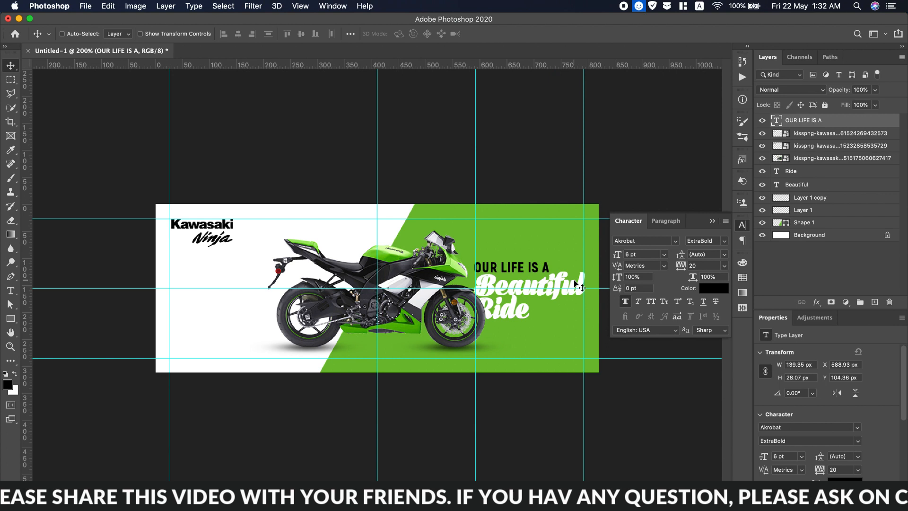
Turn off faux bold for the "Beautiful" and "Ride" texts.
click(820, 171)
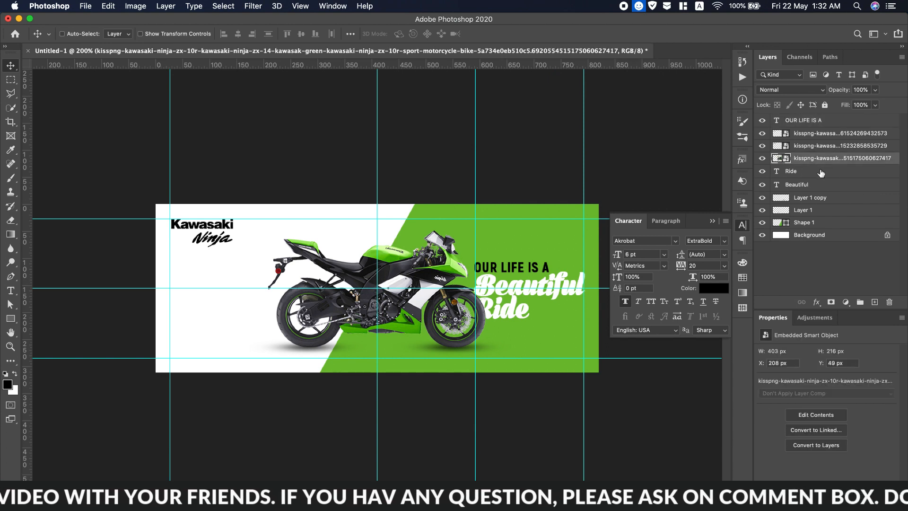
shift+click(826, 186)
click(630, 302)
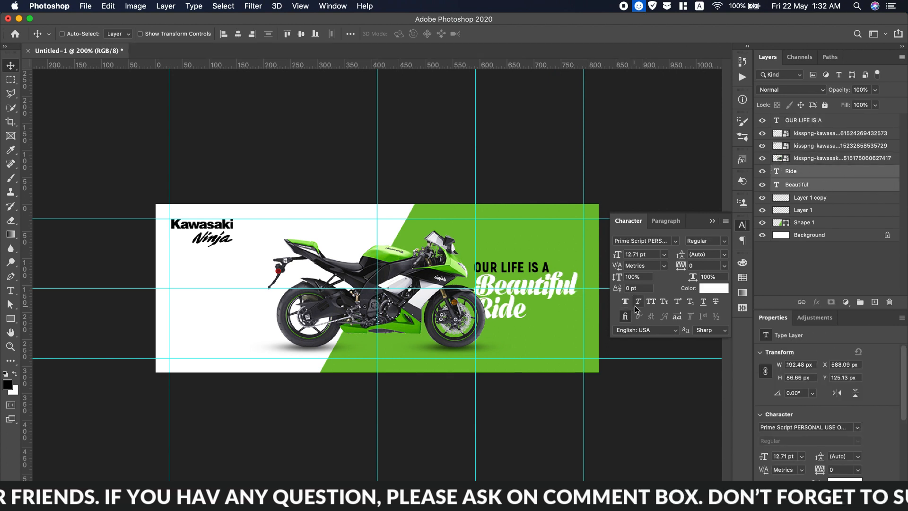
Align "Beautiful", "Ride" and "OUR LIFE IS A" with the vertical guide beside the motorcycle's front wheel.
click(711, 221)
drag(512, 313, 516, 314)
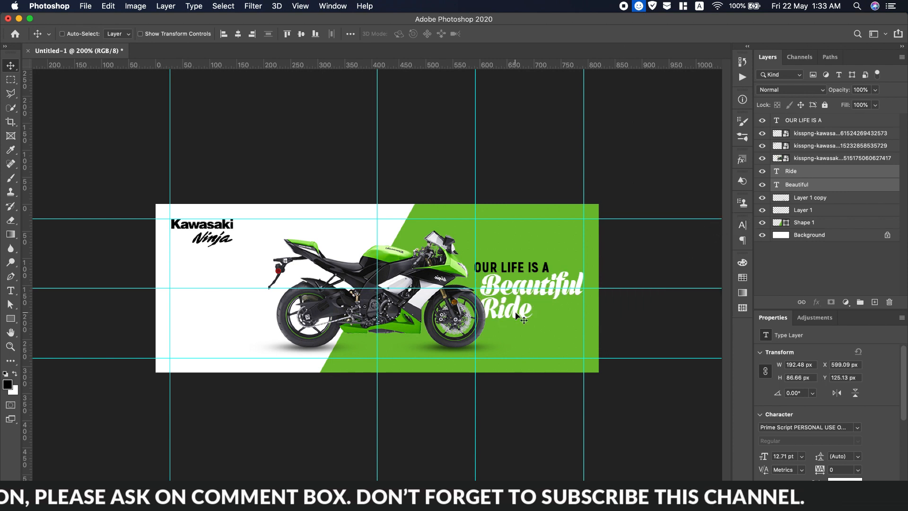
drag(532, 293, 508, 273)
click(804, 120)
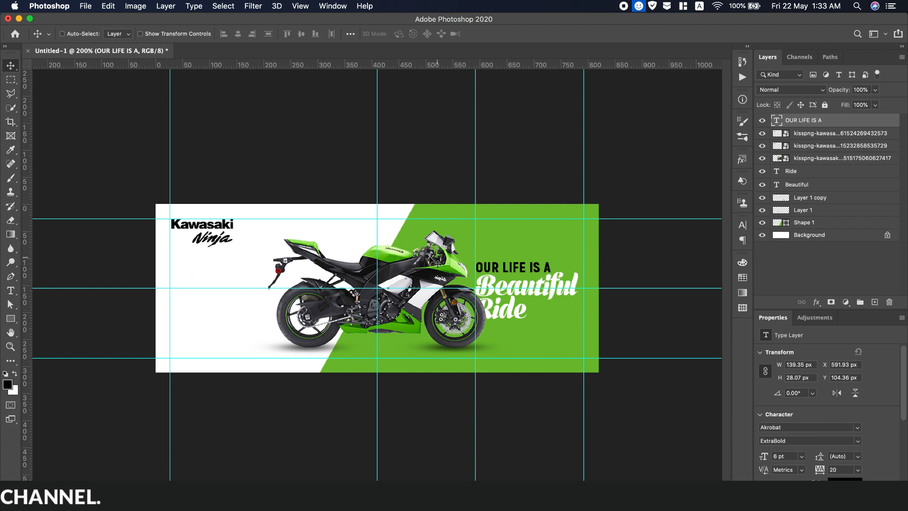
Place the Mega Sale 50% ribbon PNG from the Sale Sticker folder of PNG Collection as an embedded object.
click(85, 6)
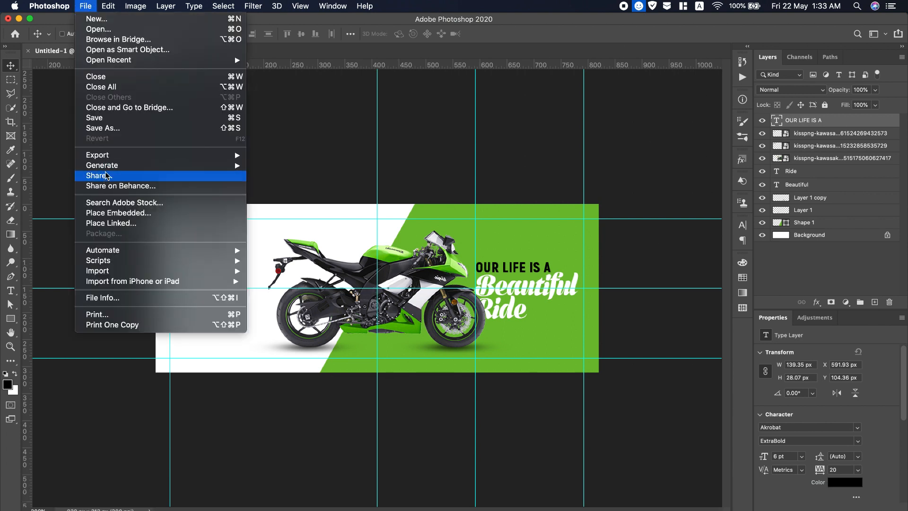
click(132, 212)
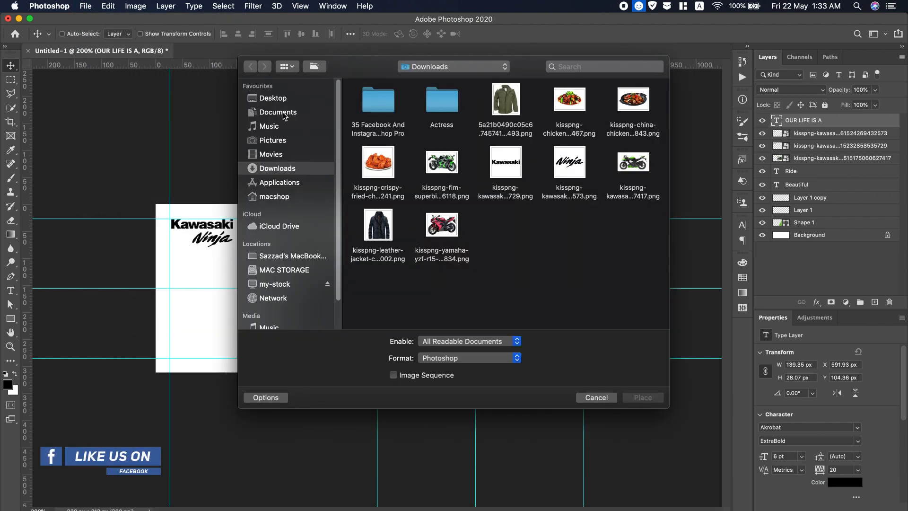
click(284, 114)
double_click(503, 170)
click(378, 166)
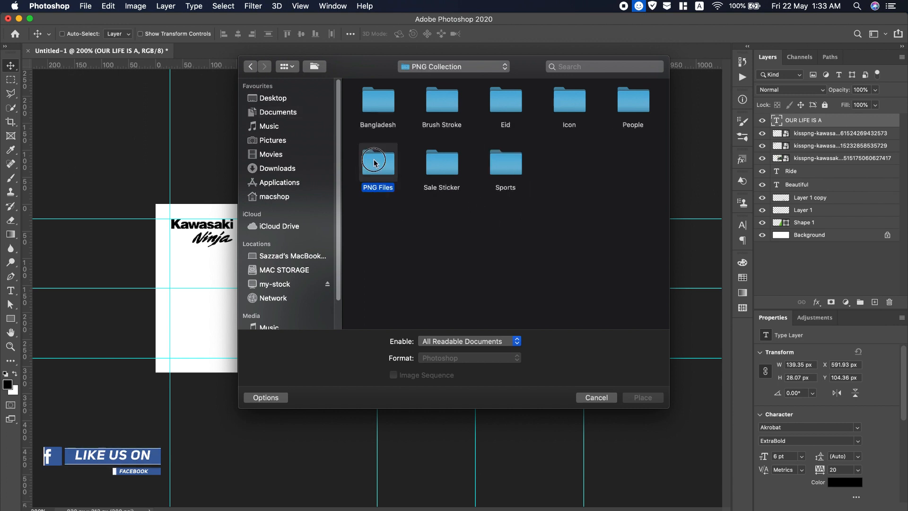
double_click(442, 163)
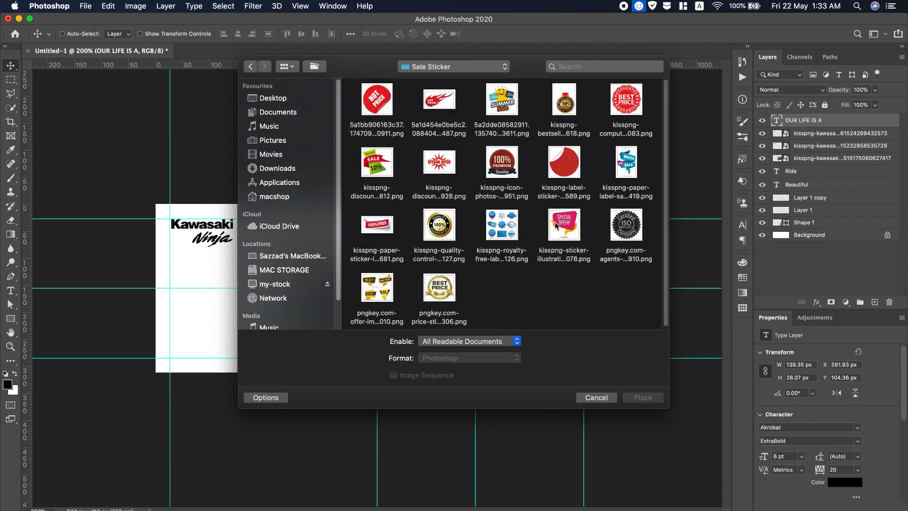
click(629, 171)
click(642, 398)
Shrink the Mega Sale sticker to about 107 × 170 px and position it below the Kawasaki Ninja logos.
drag(419, 358, 388, 305)
drag(373, 268, 231, 295)
mouse_move(246, 333)
mouse_down()
mouse_move(222, 304)
mouse_move(252, 346)
mouse_up()
drag(232, 313, 235, 305)
click(508, 34)
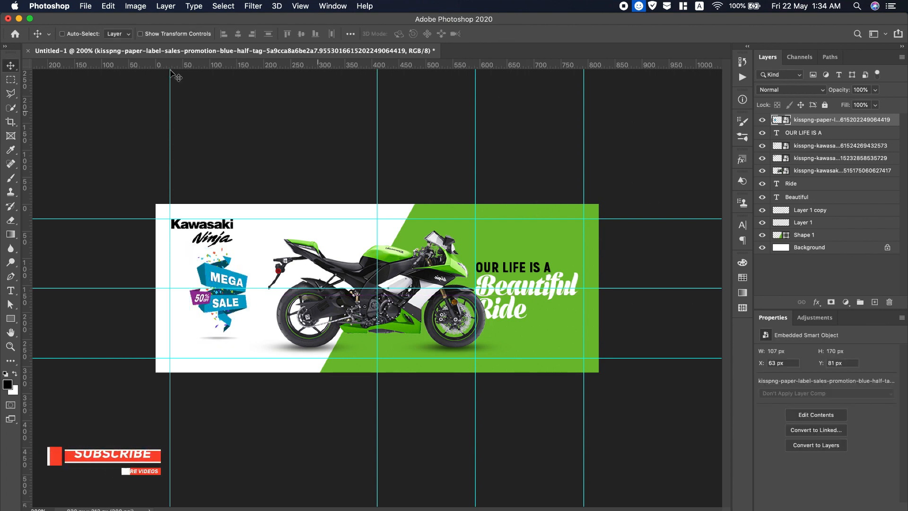
Colorize the Mega Sale sticker bright green with Hue/Saturation: hue 112, saturation 75, lightness +16.
click(136, 6)
mouse_move(201, 36)
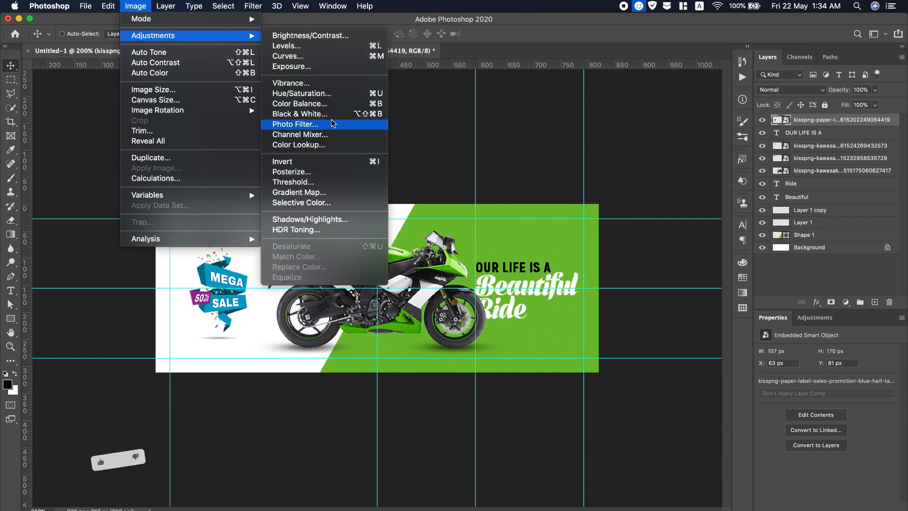
click(325, 98)
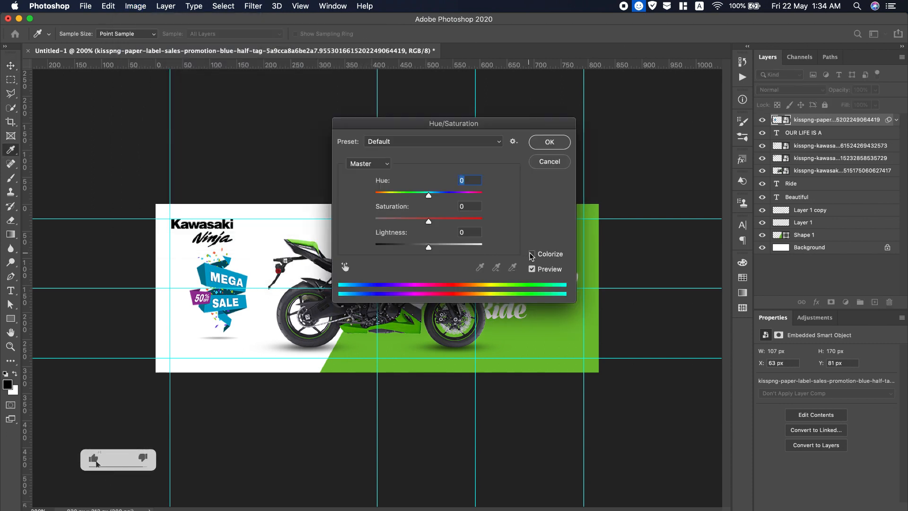
click(532, 254)
drag(429, 221, 418, 198)
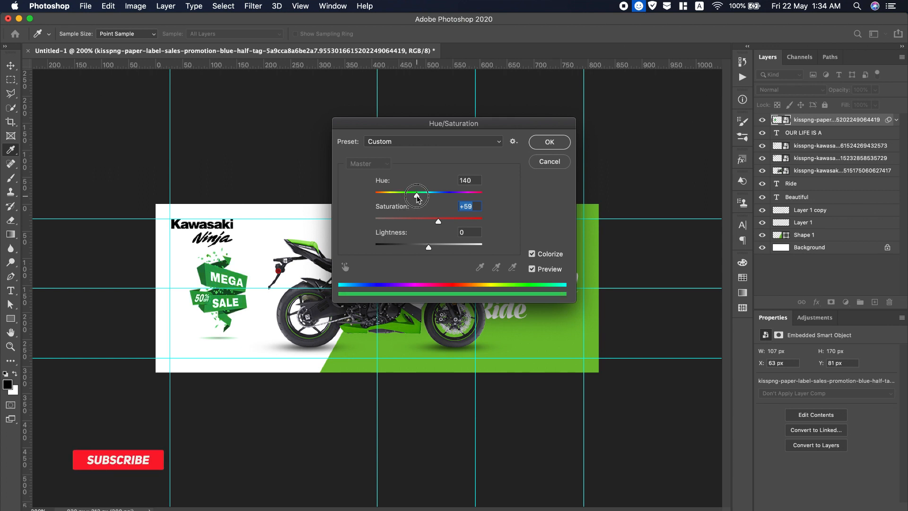
drag(428, 243, 413, 197)
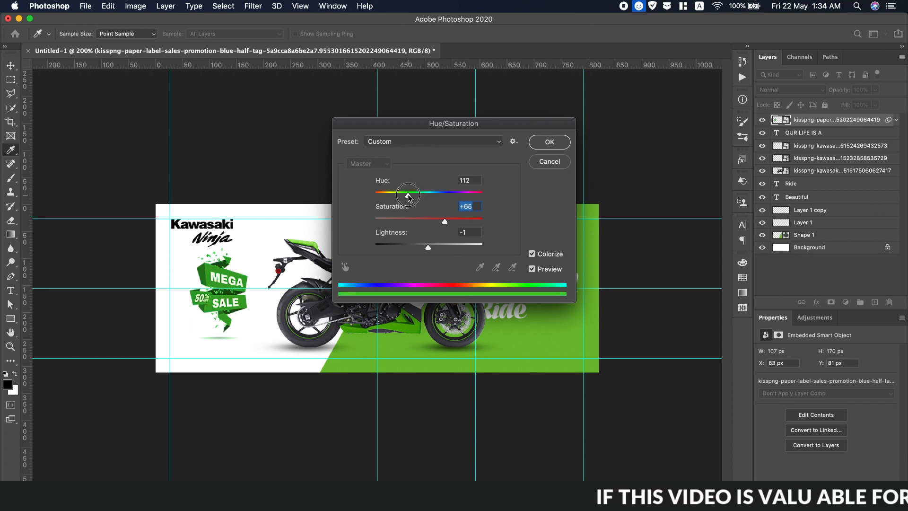
drag(429, 246, 461, 222)
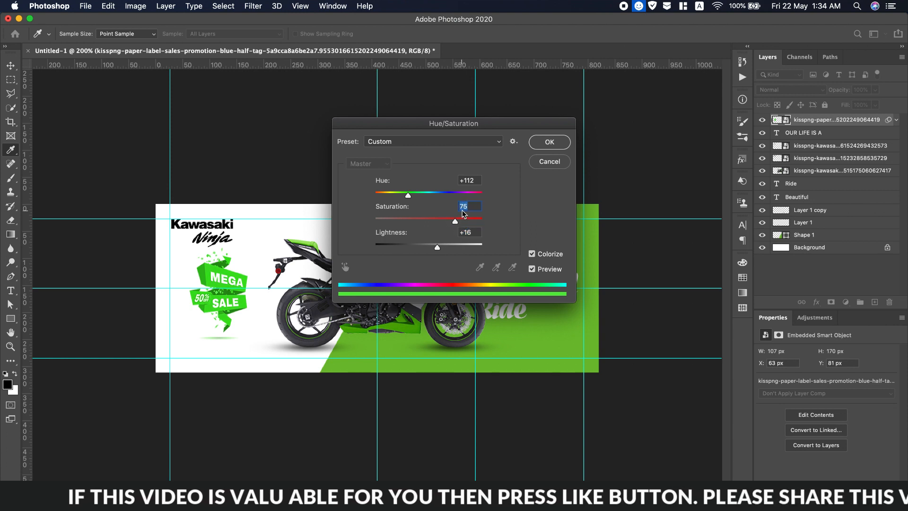
click(550, 142)
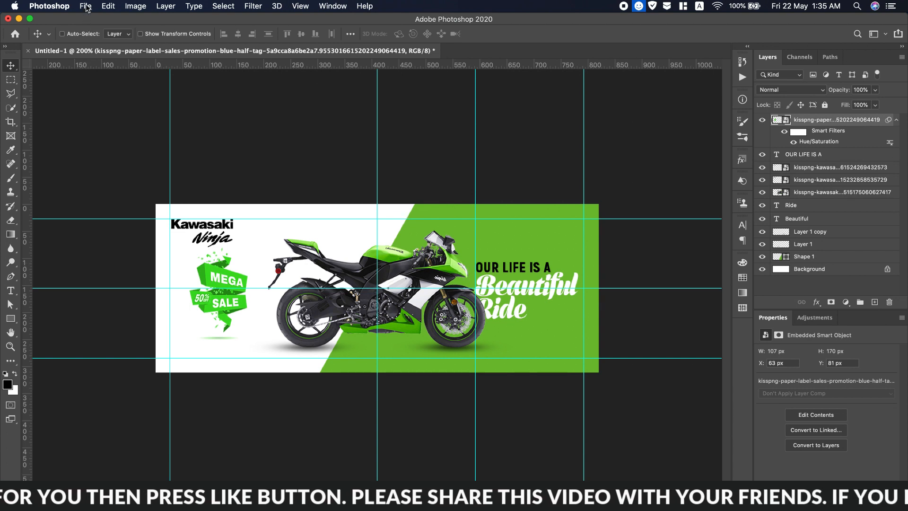
click(13, 291)
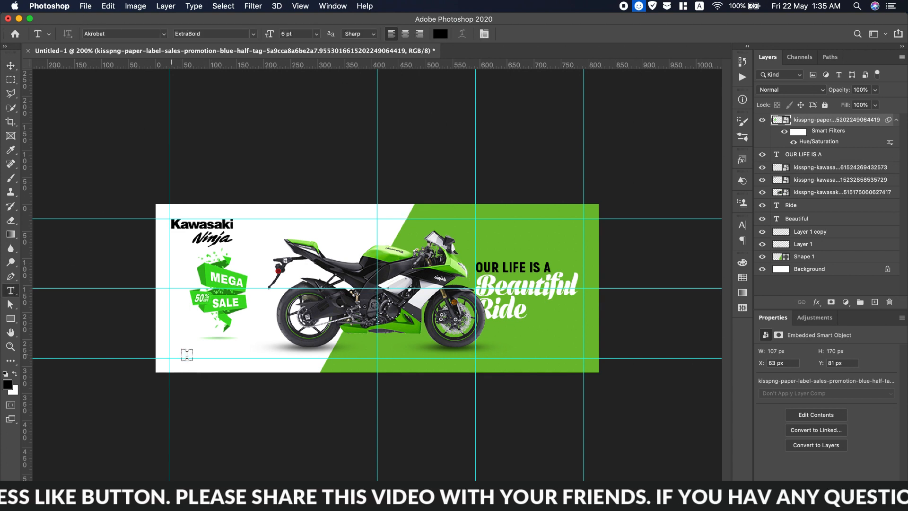
click(187, 354)
text(www.domainname.com)
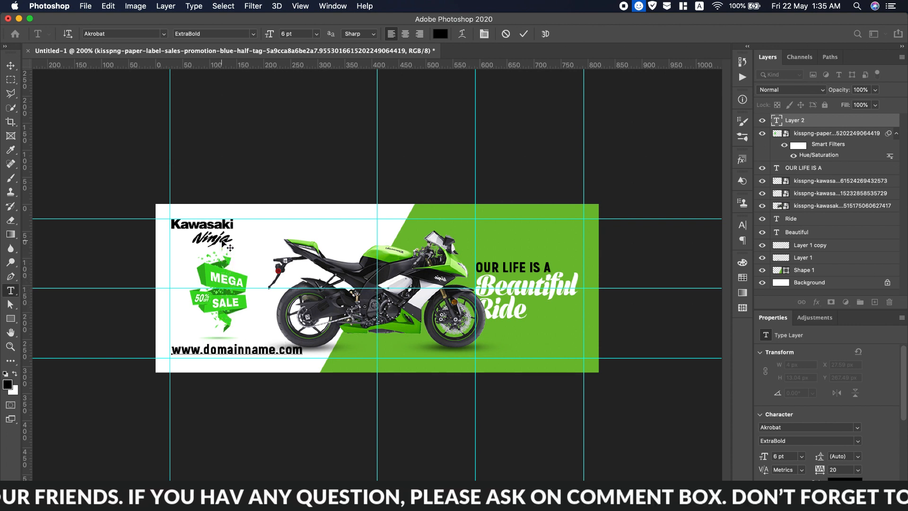
key(super+a)
click(742, 225)
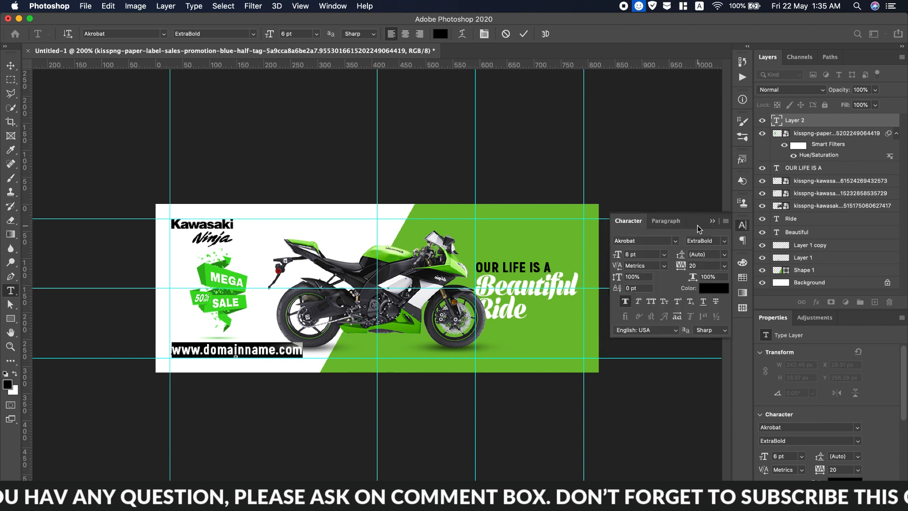
click(704, 240)
click(705, 261)
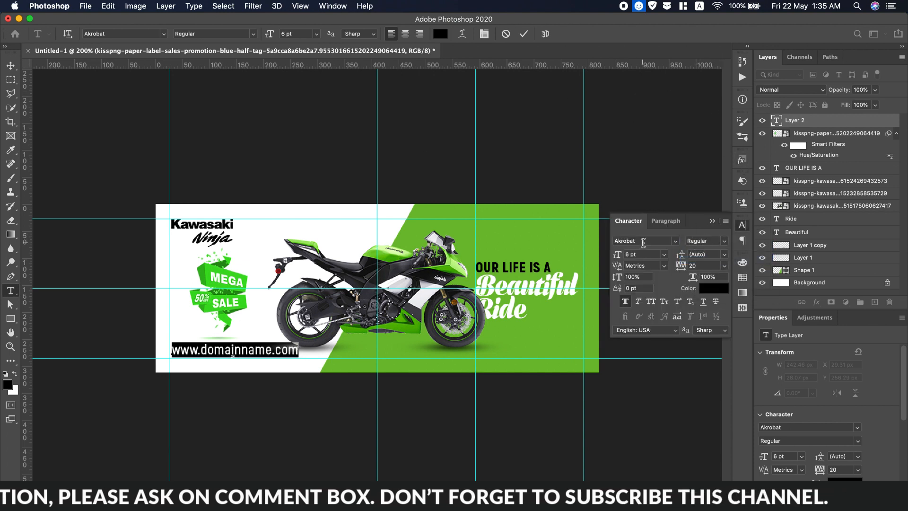
click(705, 241)
click(700, 249)
drag(620, 255, 619, 257)
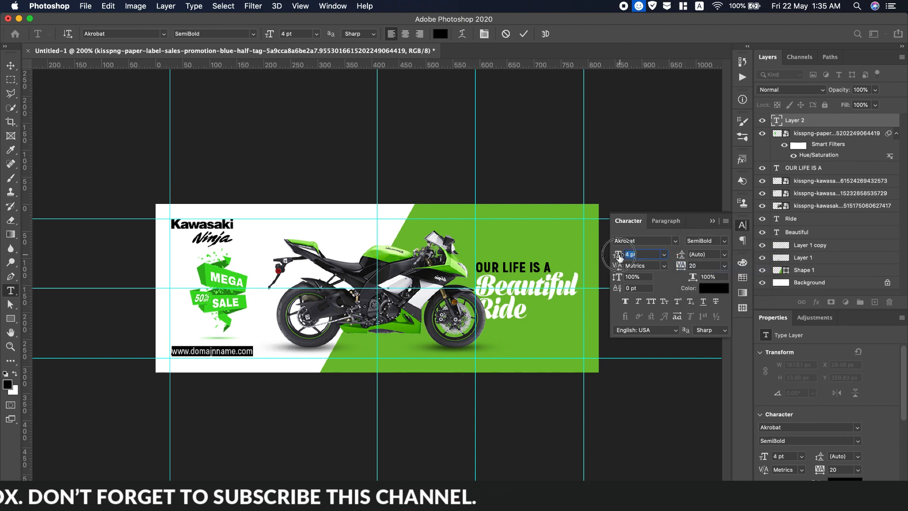
click(625, 302)
click(10, 66)
drag(206, 351, 205, 353)
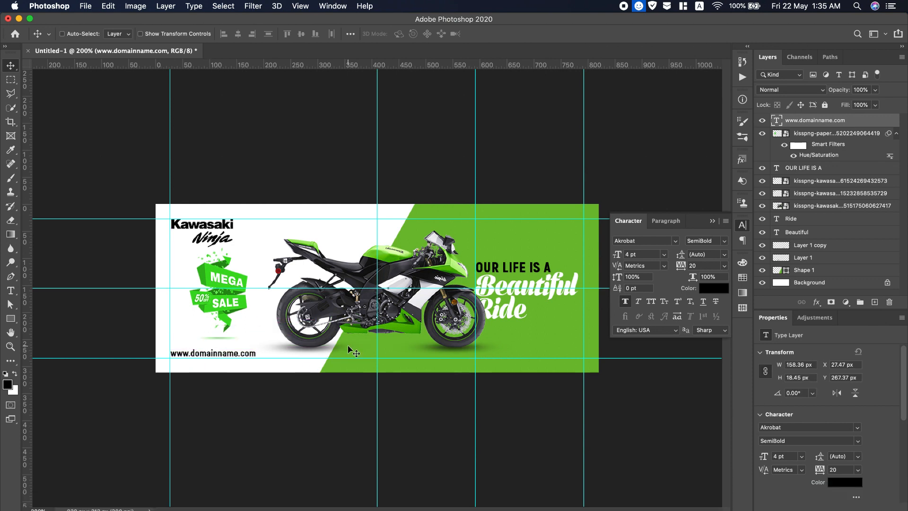
click(713, 222)
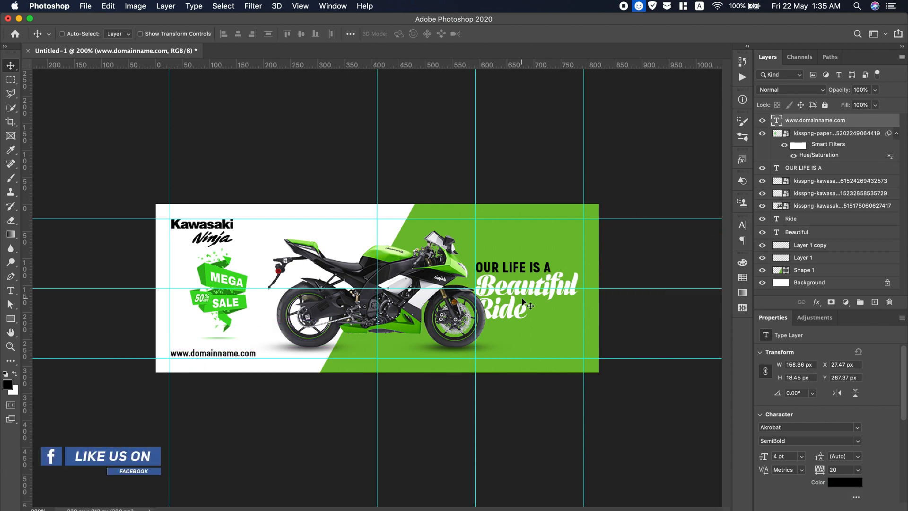
Draw a 69 × 69 px square shape below "Ride" with no fill and a white stroke.
click(10, 318)
drag(500, 327, 539, 384)
click(120, 34)
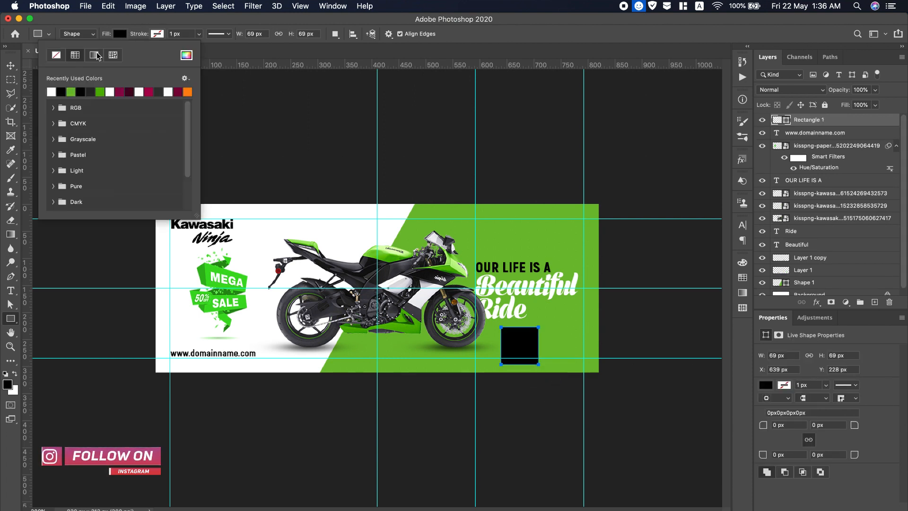
click(55, 55)
click(157, 33)
click(147, 91)
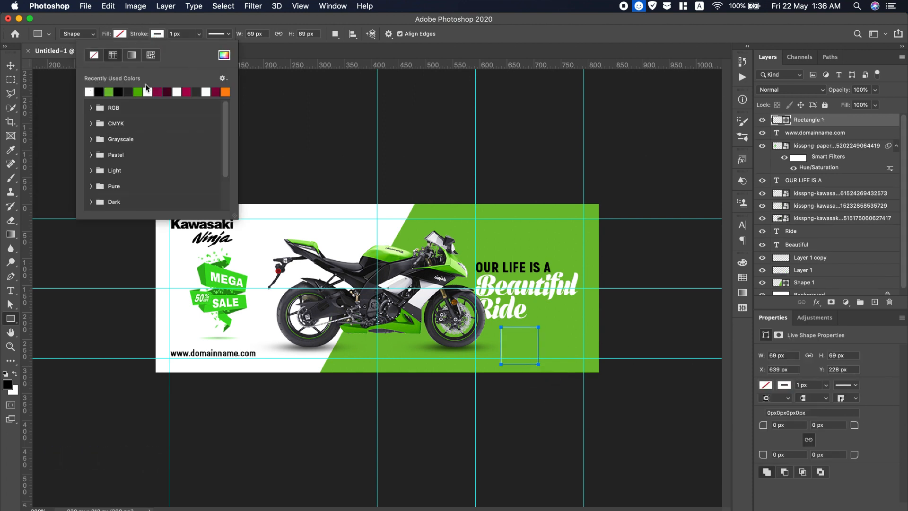
Thicken the white square's stroke to about 21 px.
click(183, 36)
click(198, 34)
drag(200, 47, 202, 49)
click(10, 66)
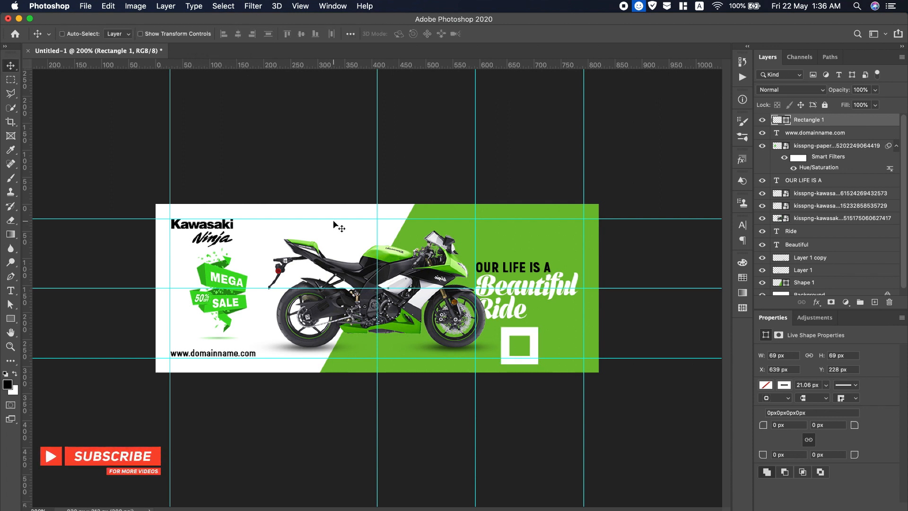
Rotate the white square outline by -30°, enlarge it to about 154%, and move it to the cover's lower-right area.
key(super+t)
drag(541, 366, 637, 375)
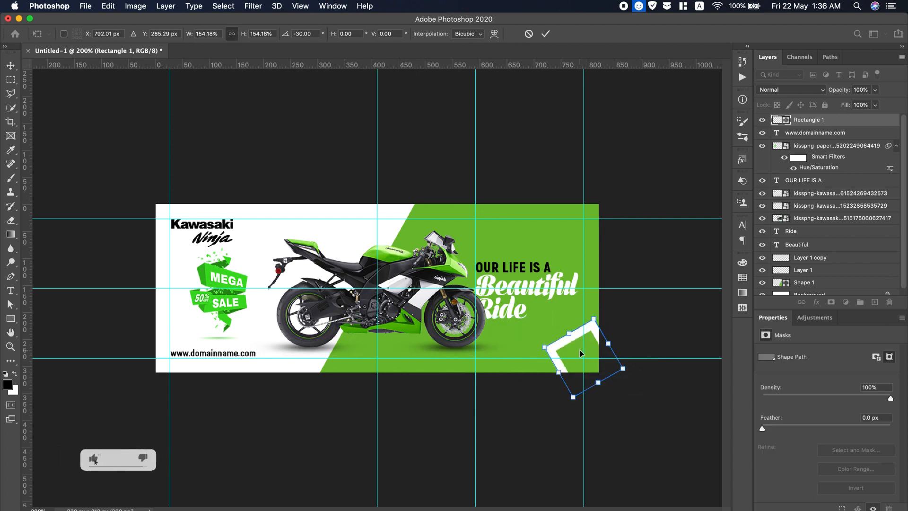
drag(588, 337, 510, 373)
key(Return)
Arrange the rotated white square and a duplicate side by side along the cover's lower-right corner and group them.
drag(511, 377, 509, 375)
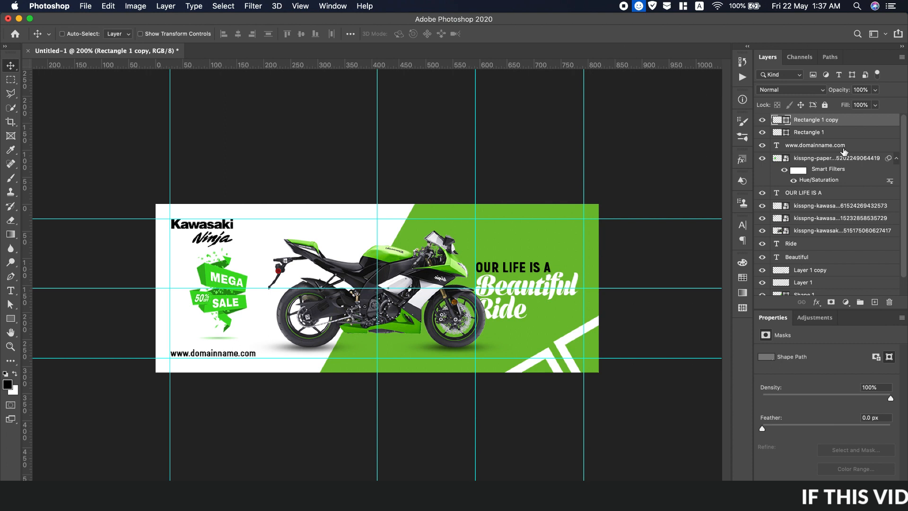
shift+click(836, 133)
key(super+g)
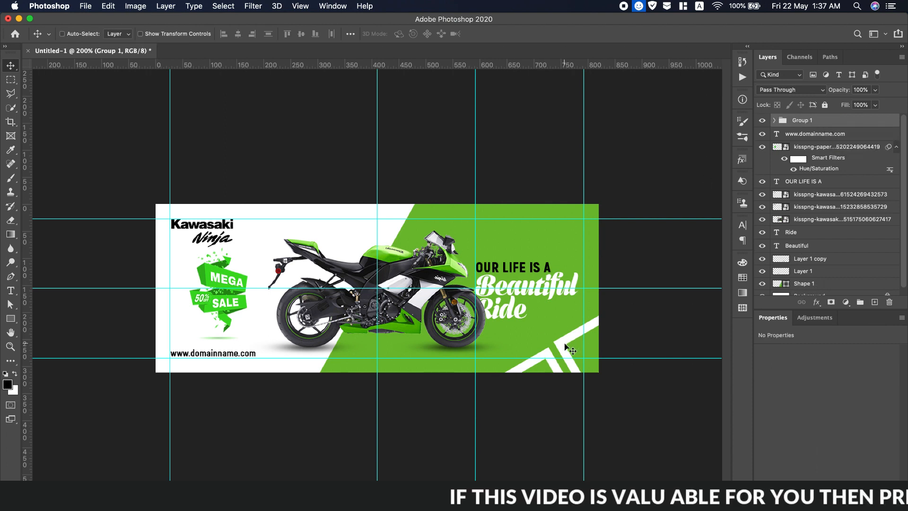
Duplicate the white square group onto the cover's upper edge and give the copy a green #72bd2f Color Overlay.
drag(566, 347, 312, 164)
double_click(869, 126)
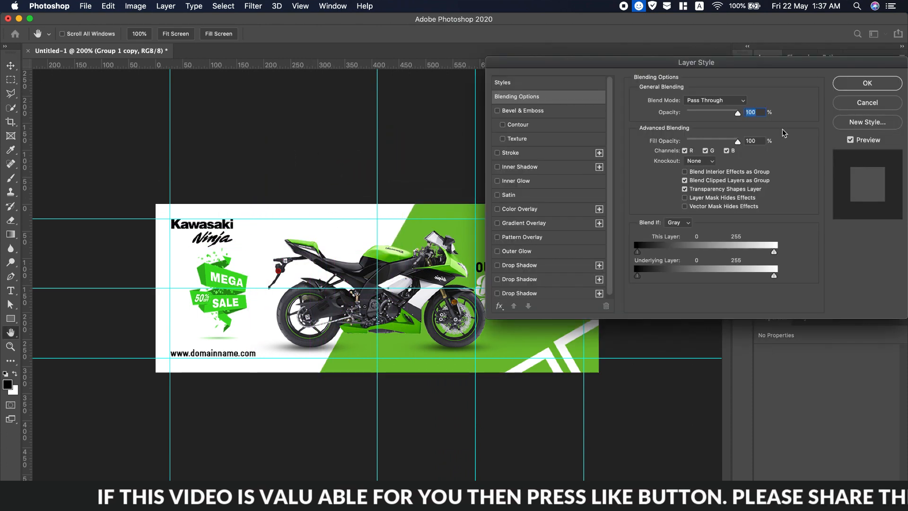
click(547, 209)
click(744, 104)
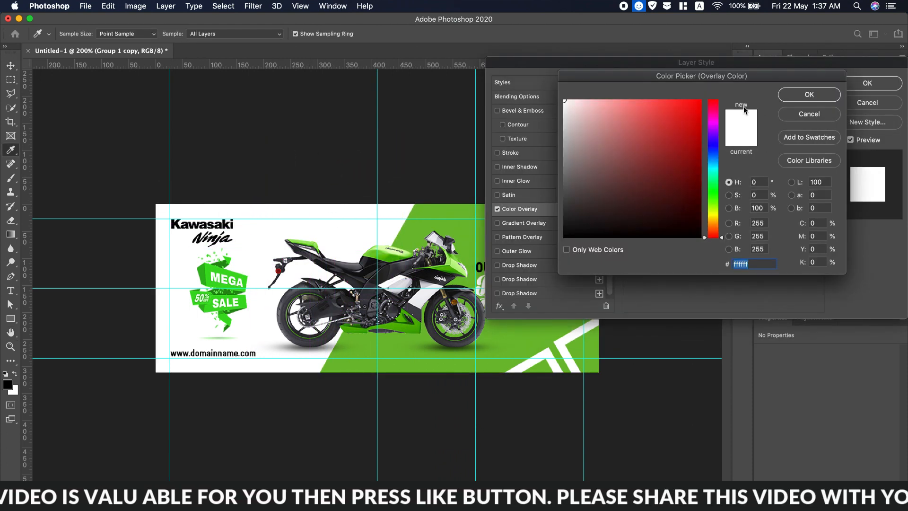
click(405, 348)
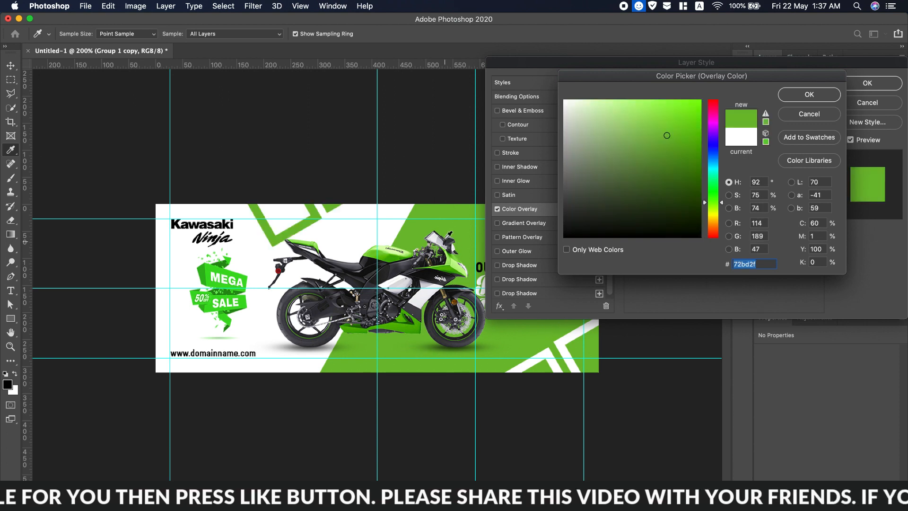
click(810, 95)
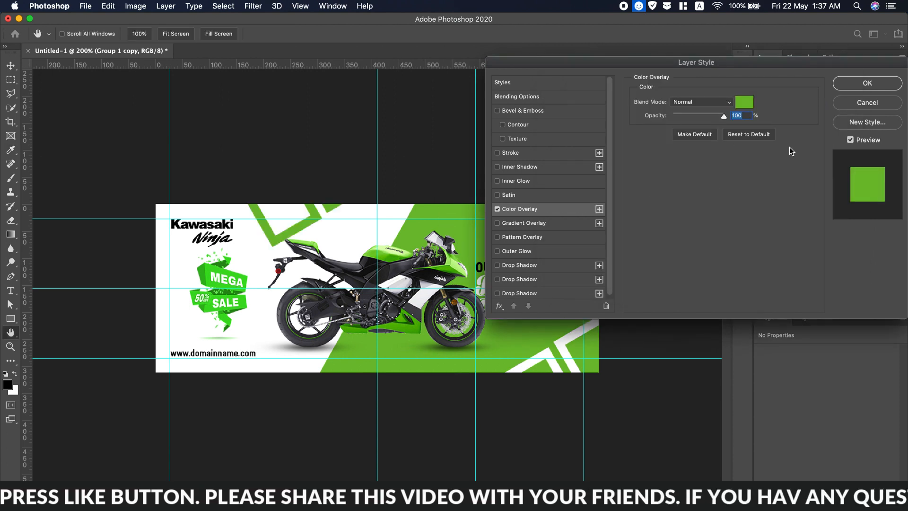
click(896, 88)
Rotate the green square group about 5° and shift it so only its lower corners enter the cover above the motorcycle's tail.
key(ctrl+t)
drag(384, 292, 376, 278)
mouse_move(349, 230)
mouse_down()
mouse_move(339, 239)
mouse_move(403, 214)
mouse_move(349, 245)
mouse_move(342, 228)
mouse_up()
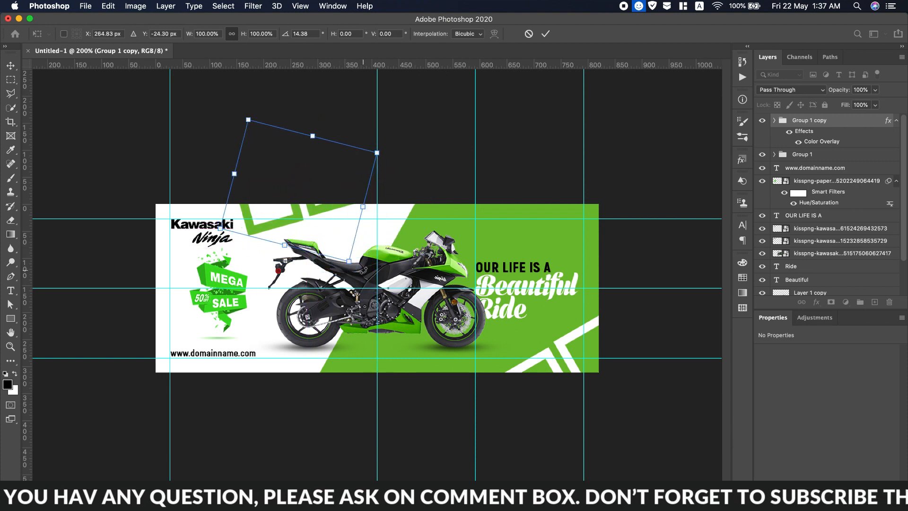
drag(363, 276, 326, 226)
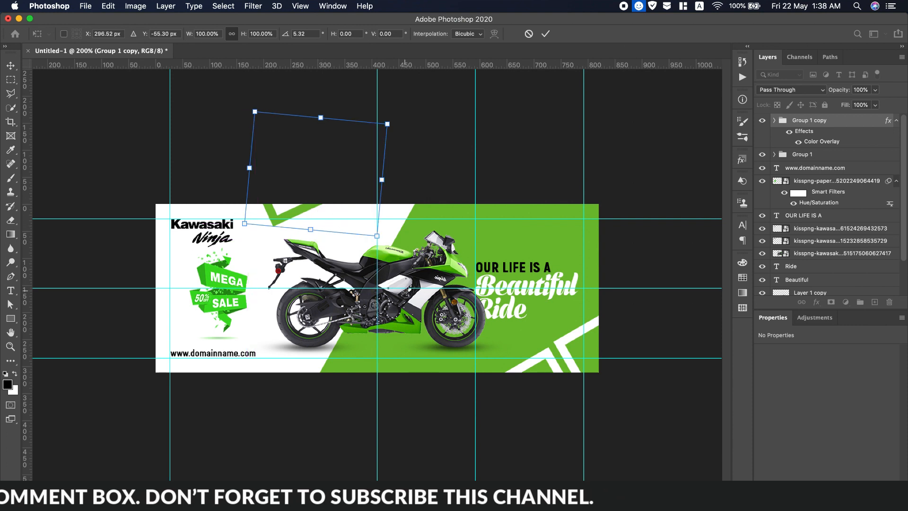
click(546, 34)
Embed the social media icons image "Copy of 20200418_175126.png", scaled to 0.81%, in the cover's upper-right corner within the guides.
click(86, 5)
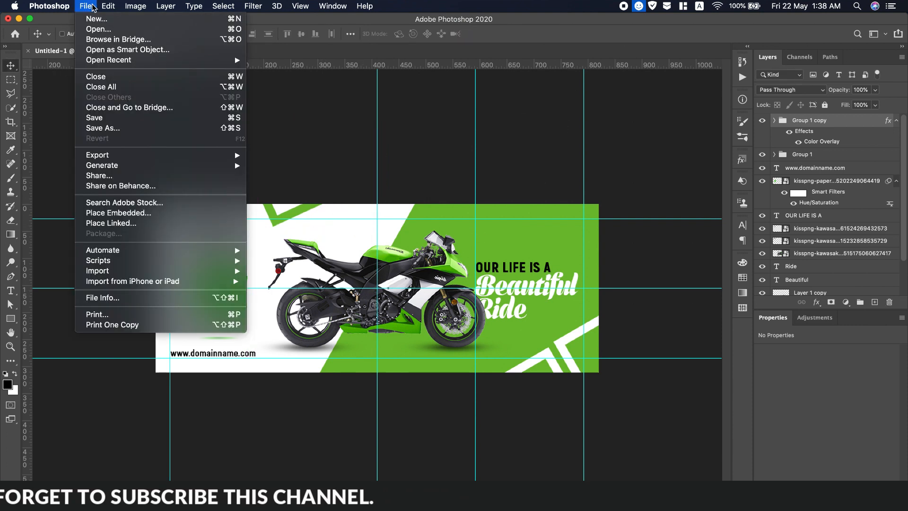
click(118, 211)
click(278, 111)
click(439, 225)
click(643, 397)
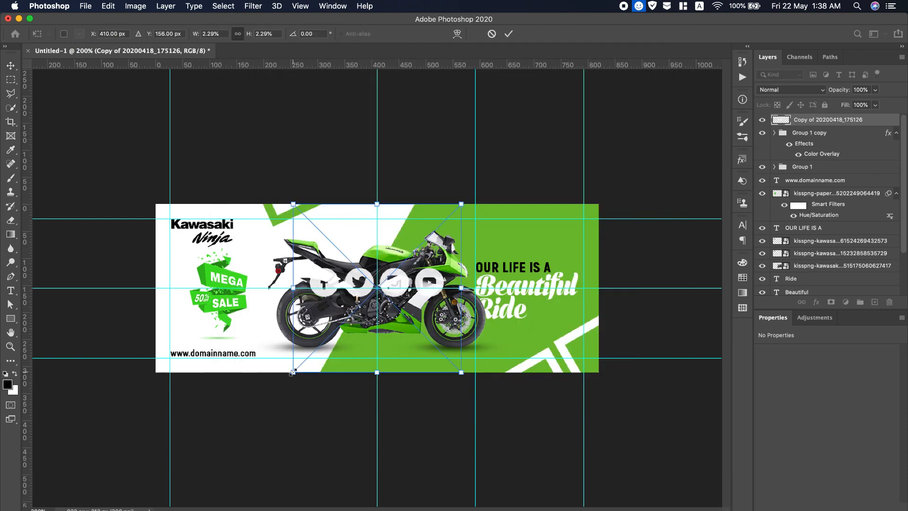
drag(437, 233, 562, 226)
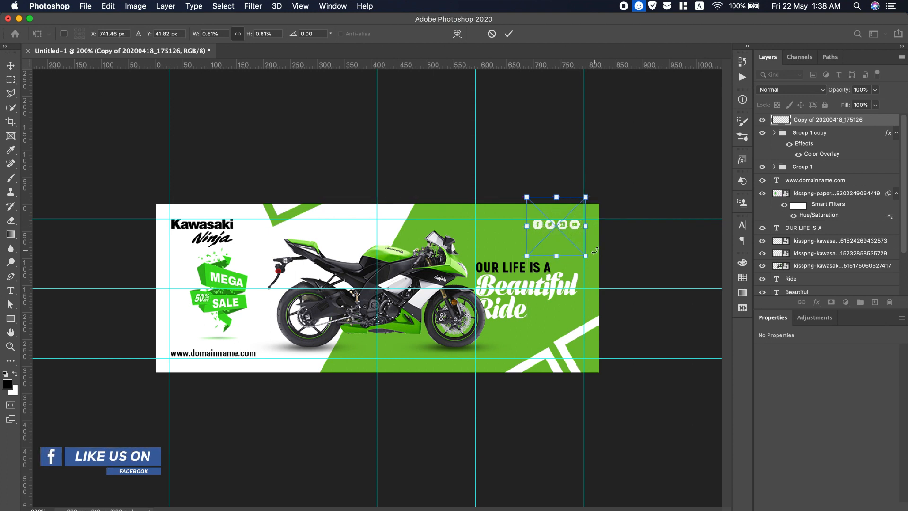
key(Return)
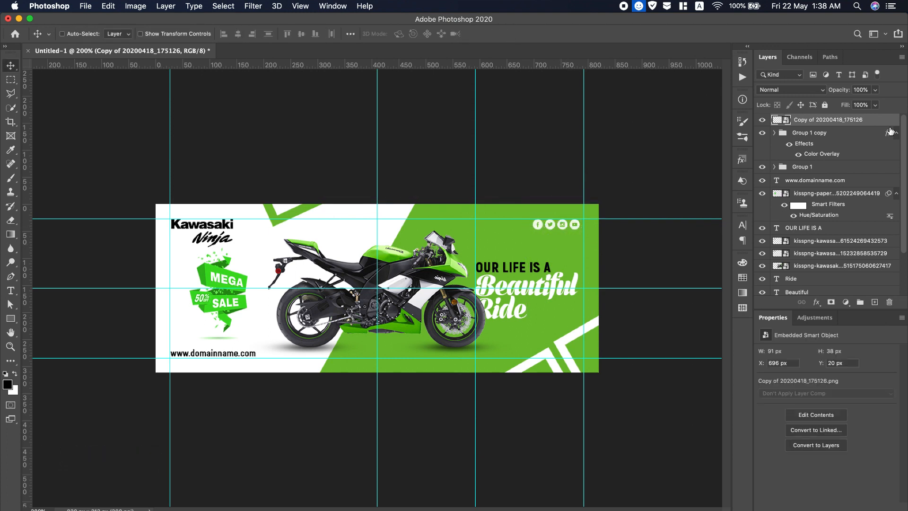
Apply a near-black #171717 Color Overlay to the social media icons.
double_click(880, 120)
drag(757, 62, 345, 105)
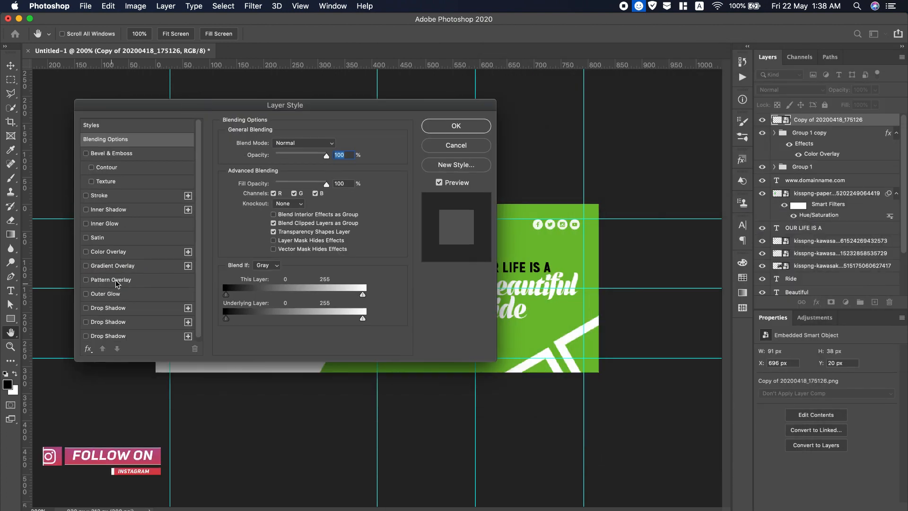
click(128, 256)
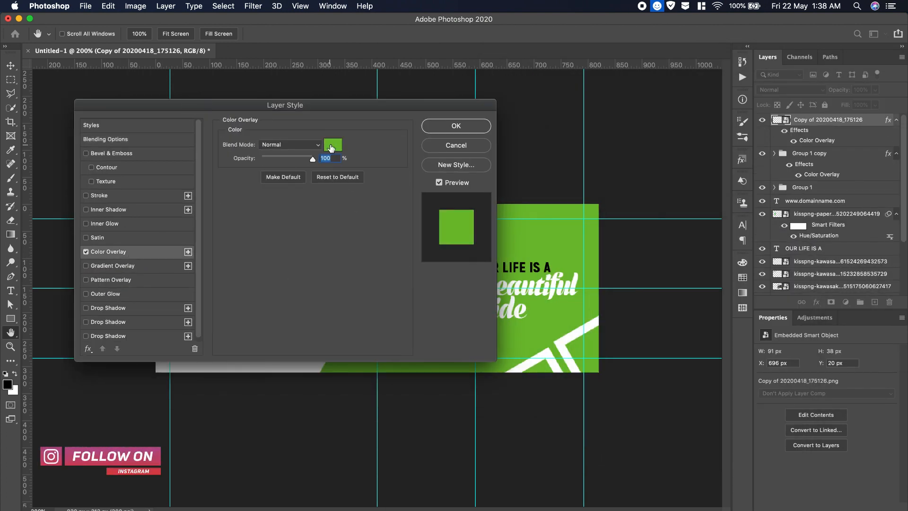
click(331, 148)
mouse_move(576, 217)
mouse_down()
mouse_move(577, 196)
mouse_move(564, 226)
mouse_up()
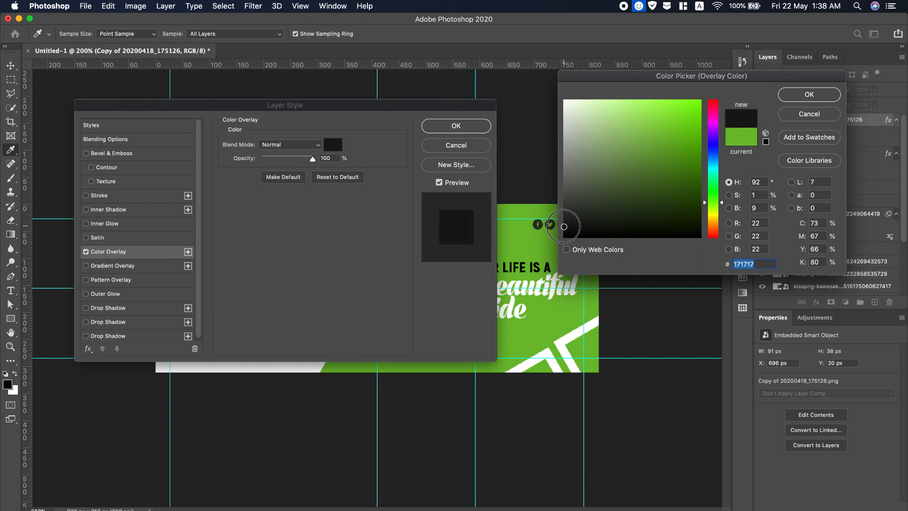
click(809, 95)
click(456, 125)
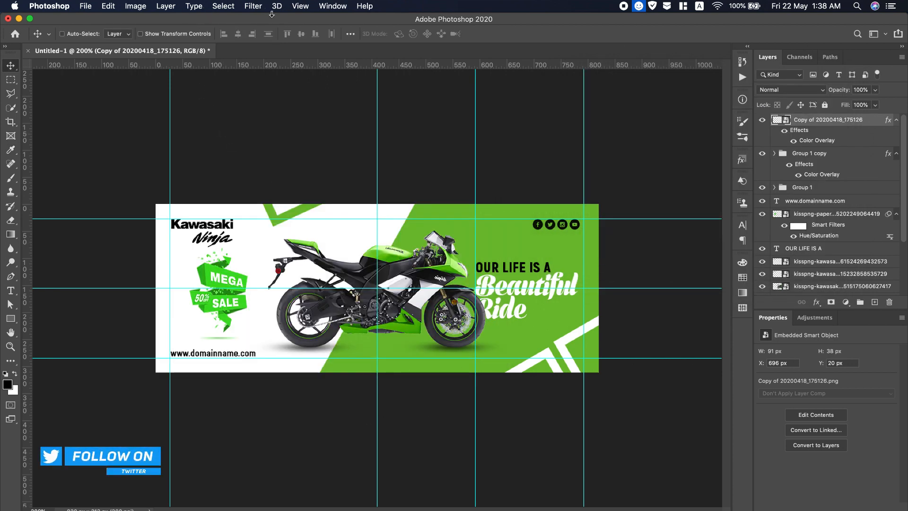
Remove the guides from view and save the design to the Desktop in Photoshop format as "Motorcycle Cover.psd".
click(300, 6)
click(350, 282)
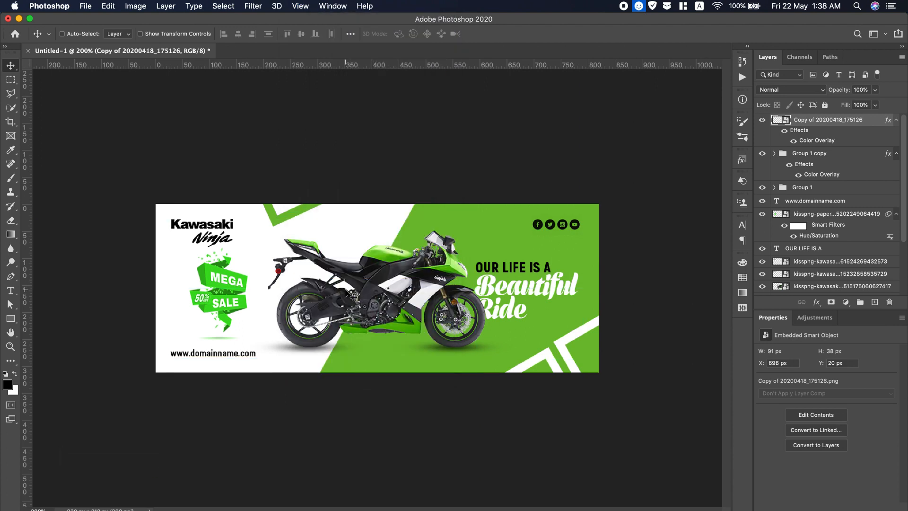
click(86, 6)
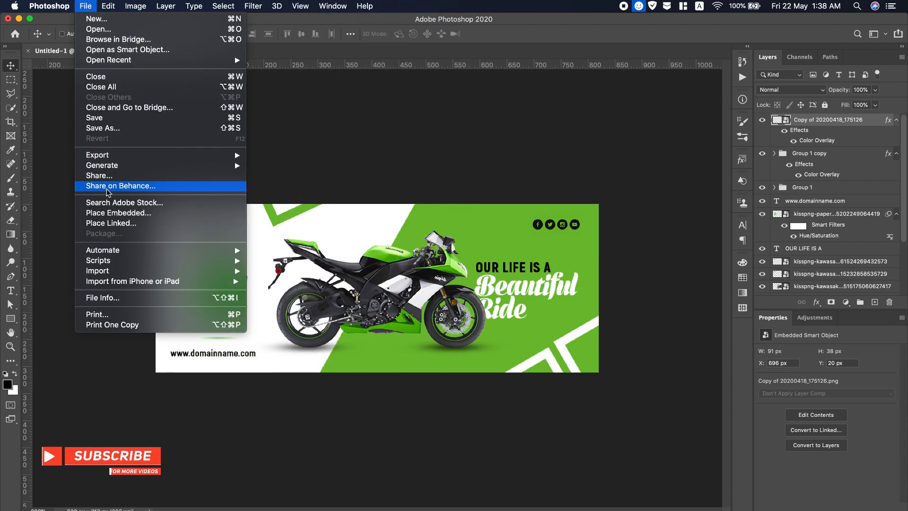
click(125, 129)
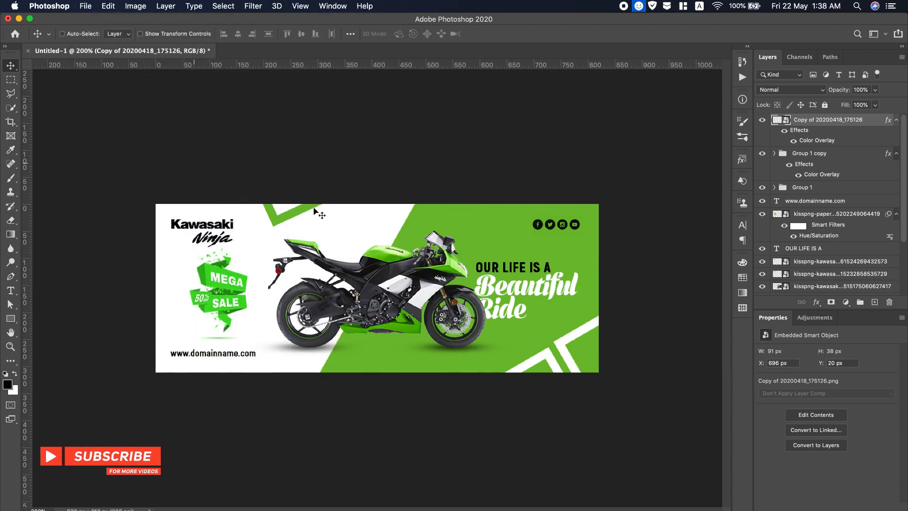
click(276, 172)
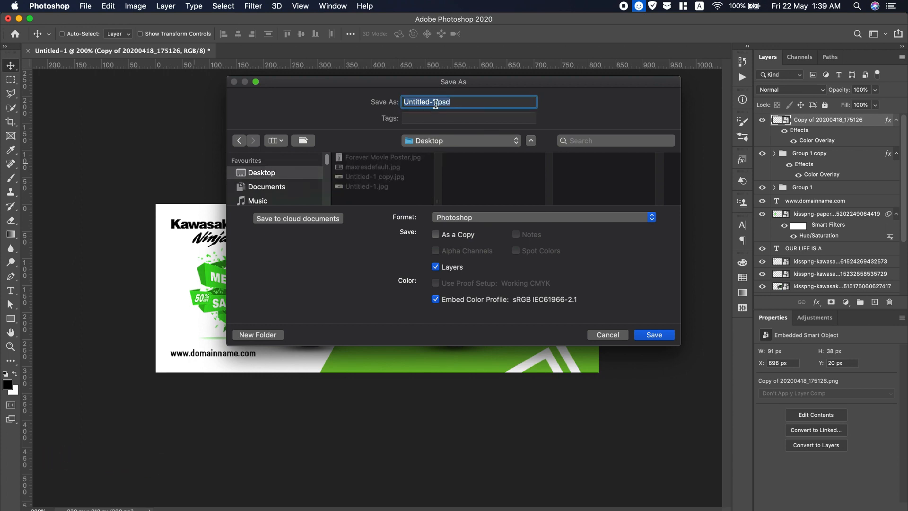
drag(436, 101, 382, 104)
key(BackSpace)
text(Motorcycle )
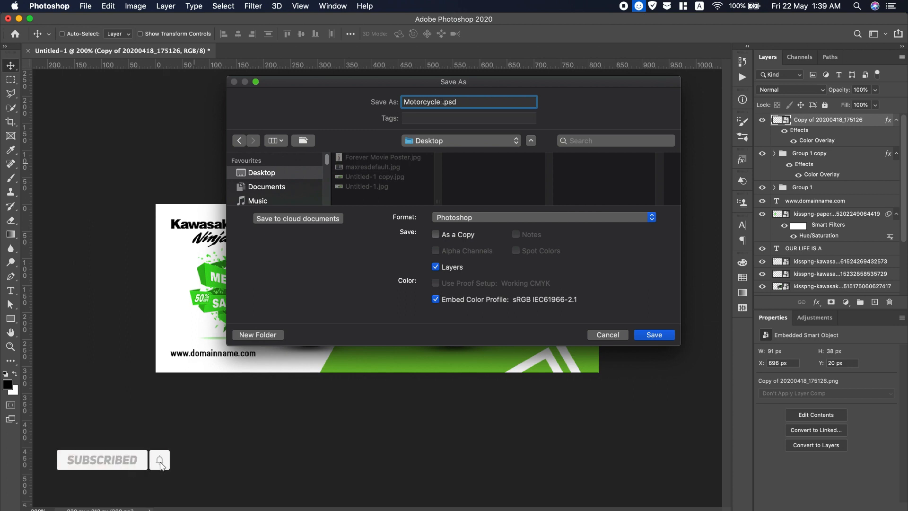
text(Cover)
click(652, 335)
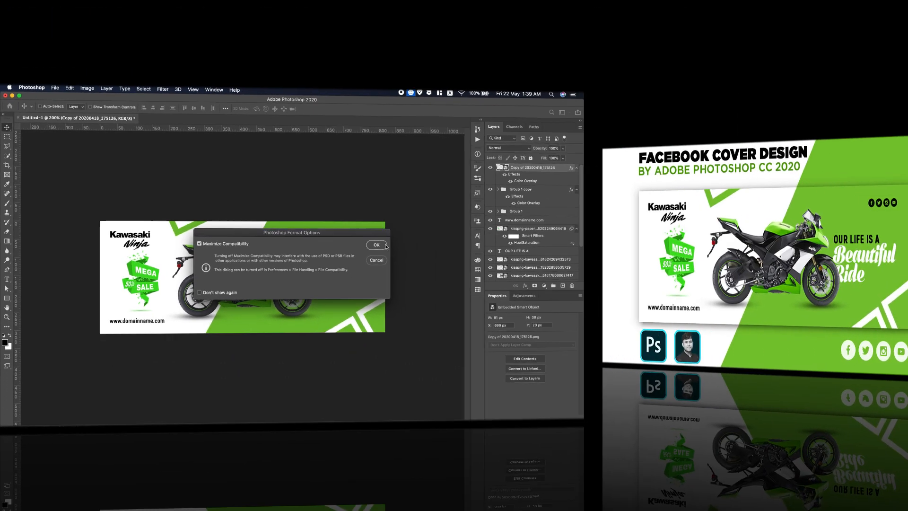